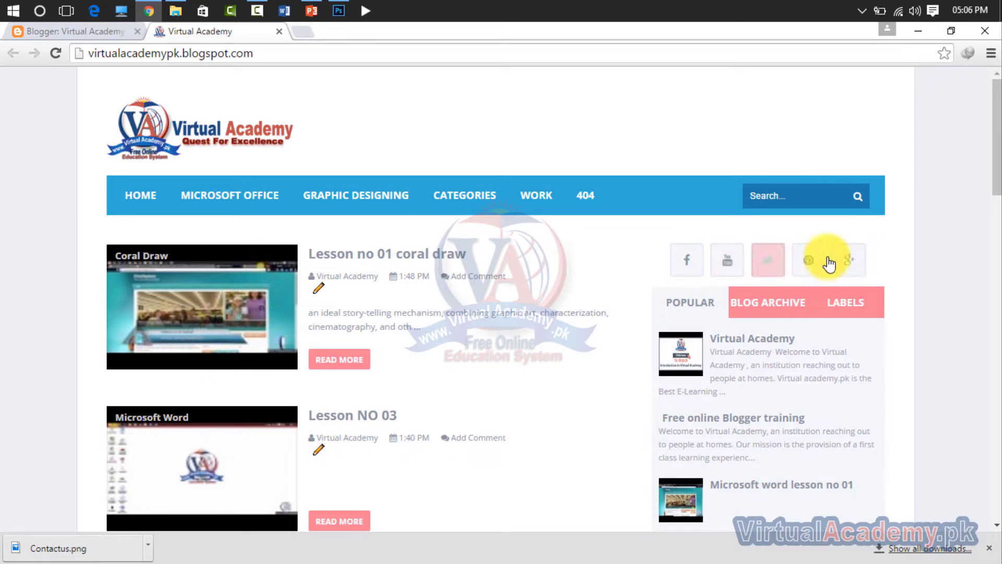
Step: Review the live blog's footer, and open the blog's layout at its footer sections
drag(994, 101, 995, 475)
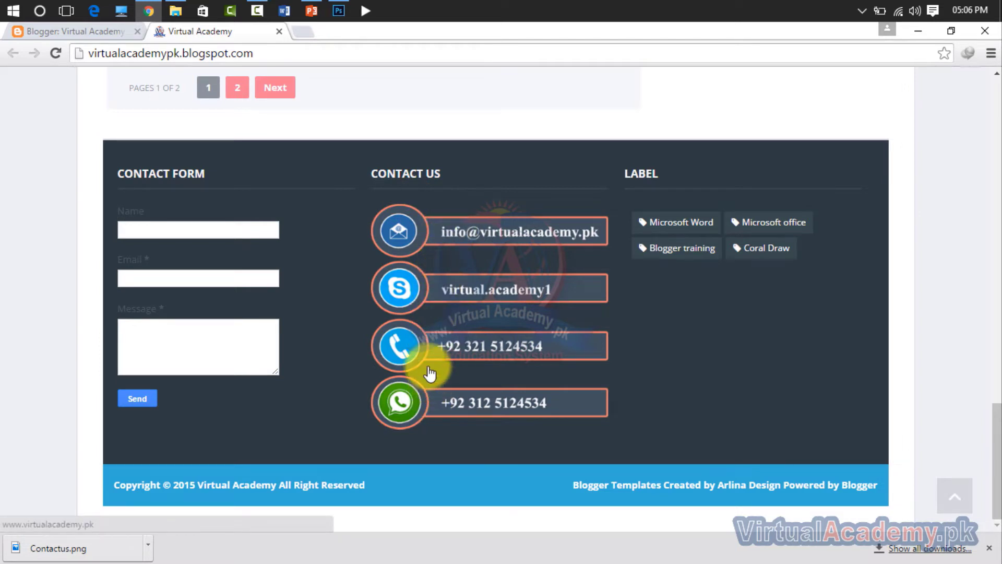
click(109, 42)
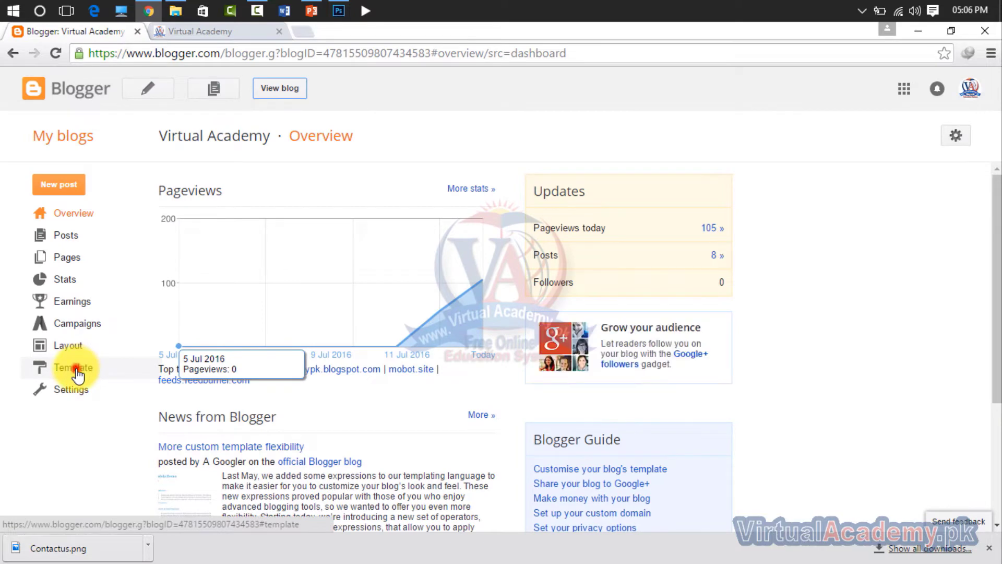
click(77, 371)
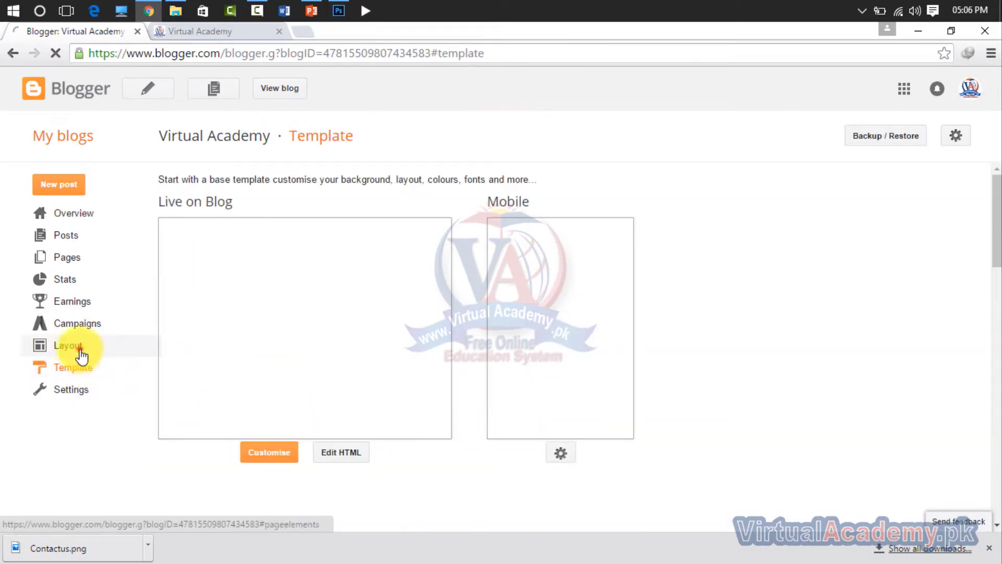
click(80, 348)
scroll(517, 360, down, 5)
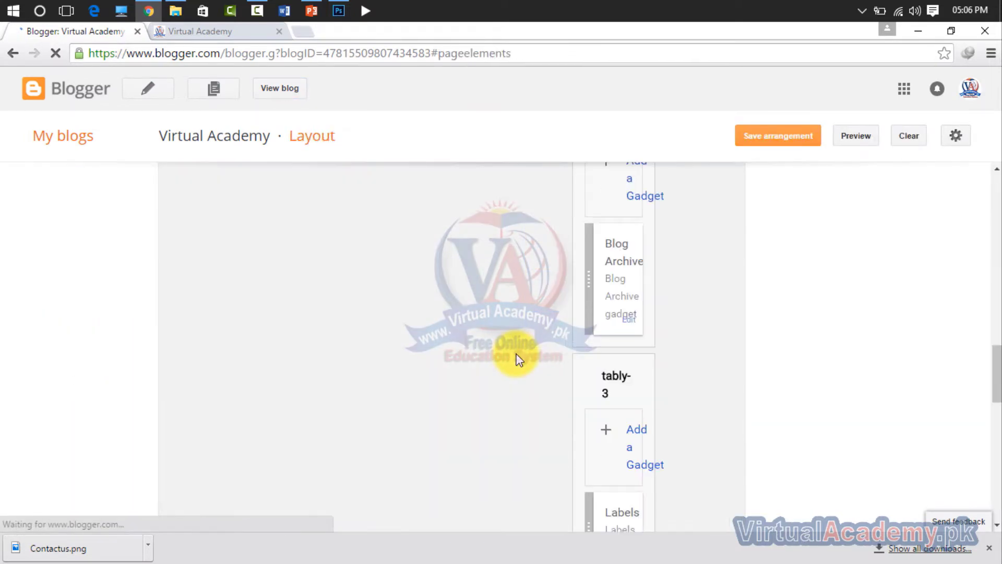
scroll(517, 359, down, 10)
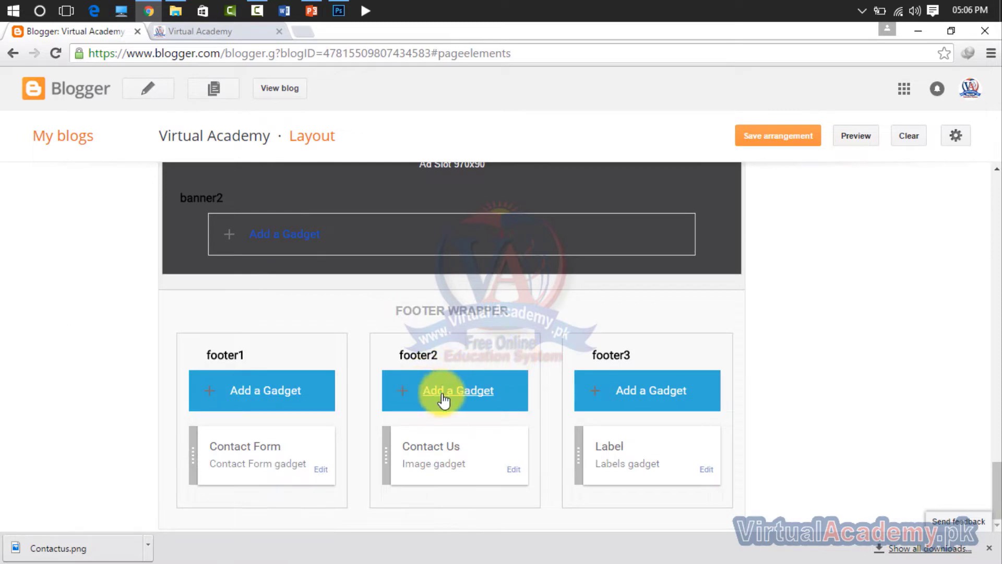
Step: Delete the existing Contact Us image gadget from the footer2 section
click(513, 470)
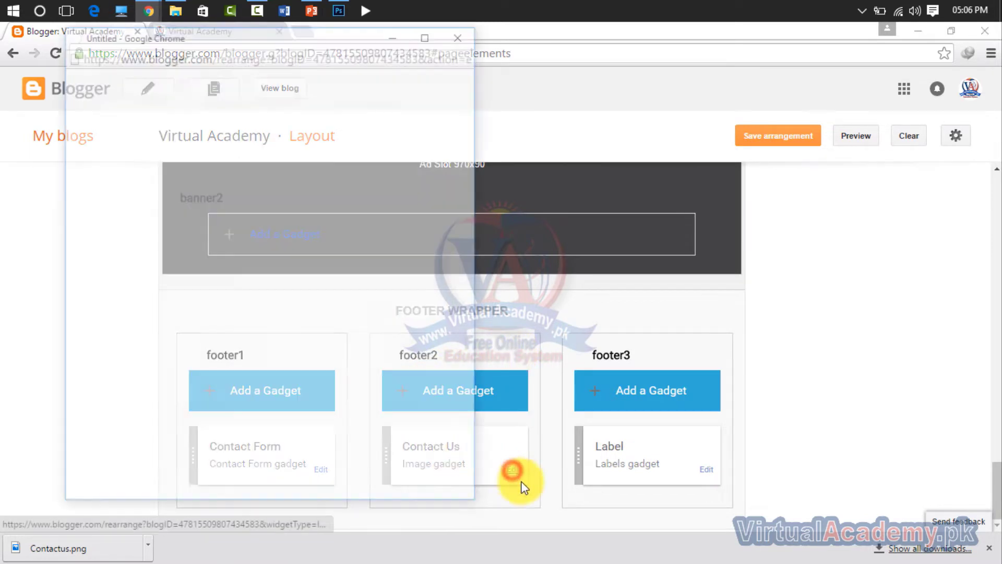
scroll(358, 308, down, 3)
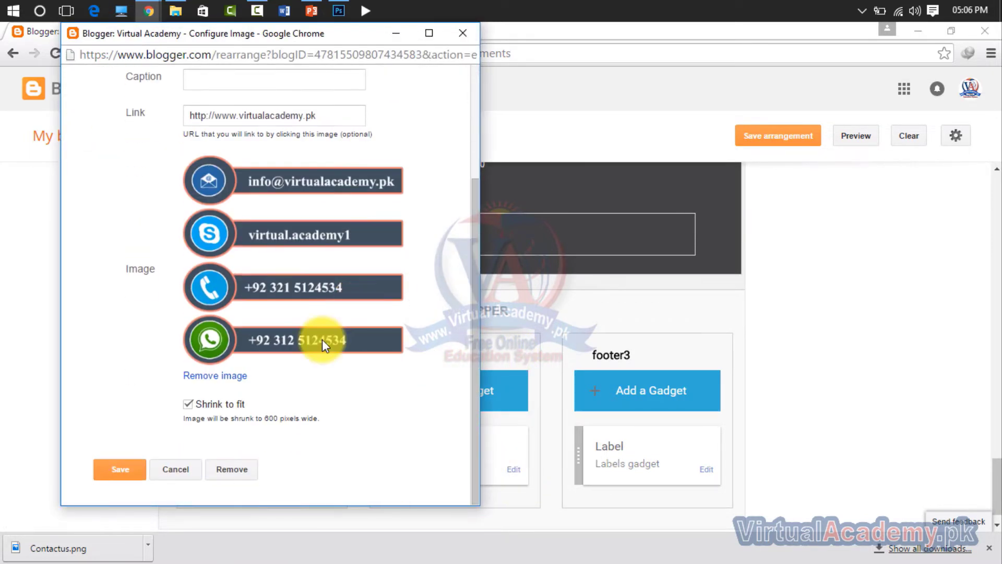
click(227, 472)
click(330, 134)
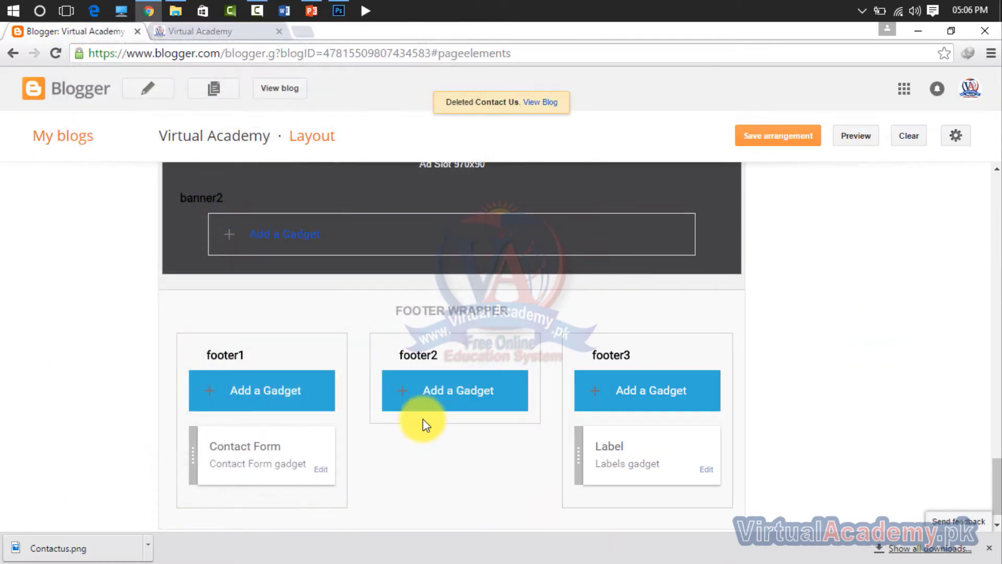
Step: Add a new Image gadget to the footer2 section
click(468, 398)
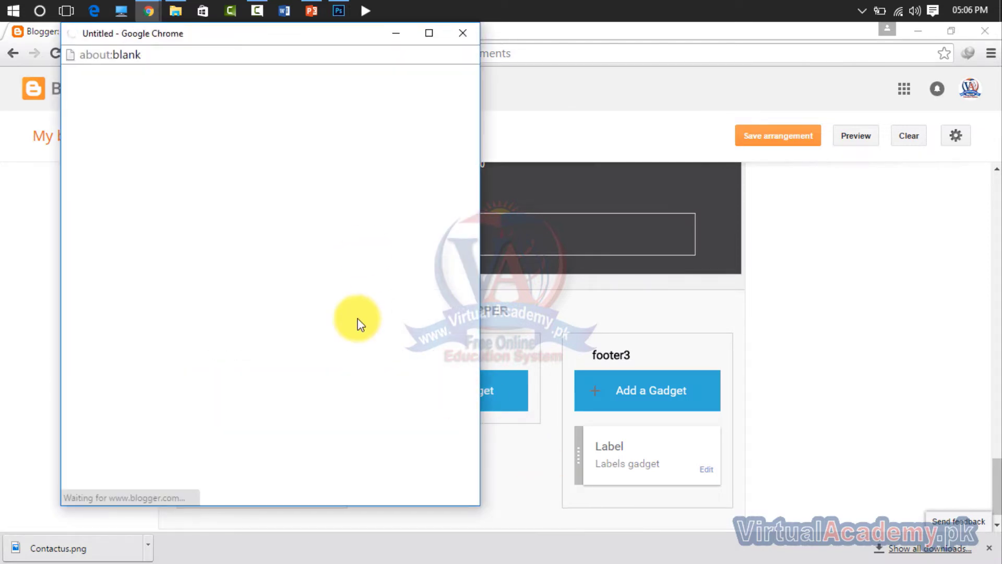
scroll(386, 243, down, 4)
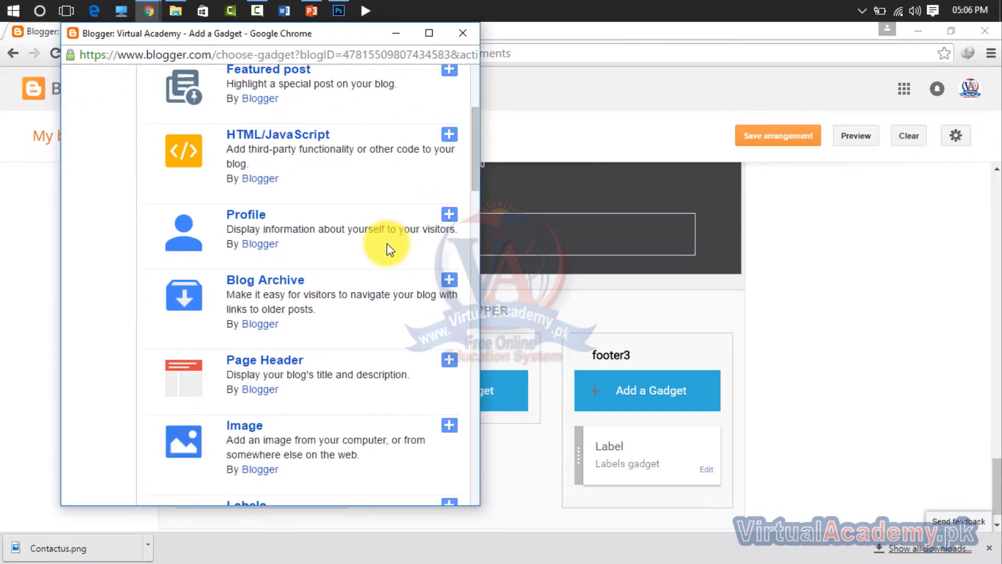
scroll(368, 271, down, 4)
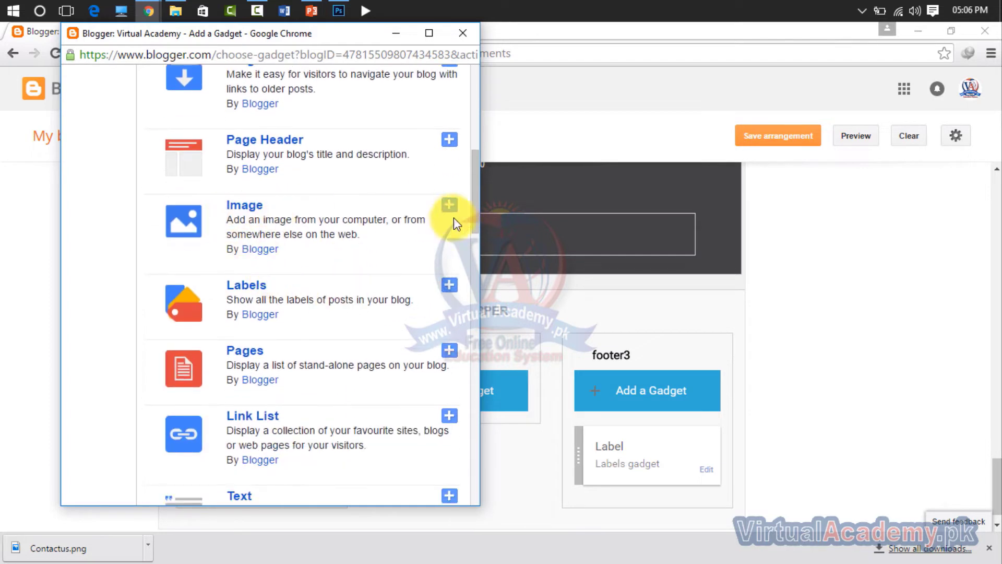
click(448, 204)
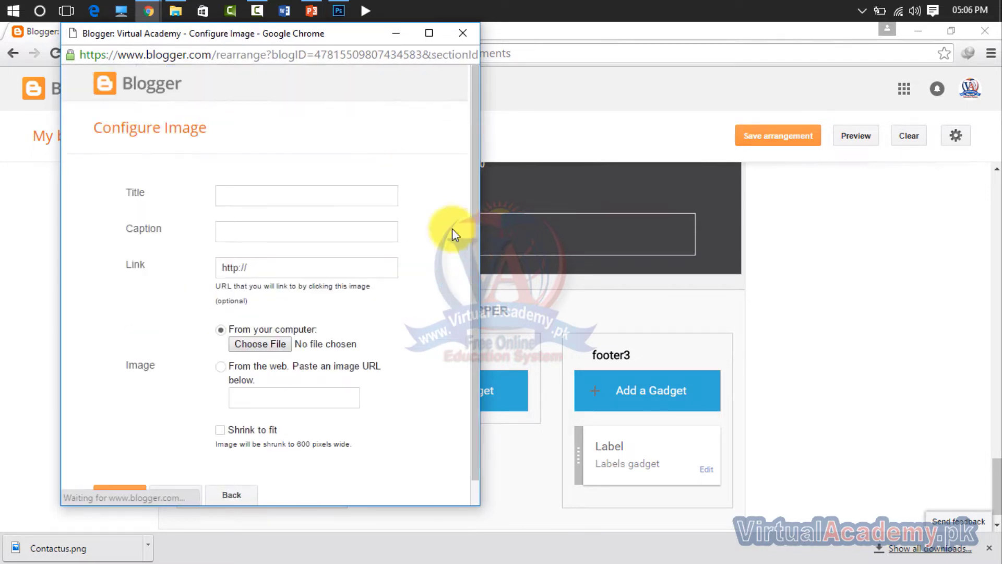
click(249, 193)
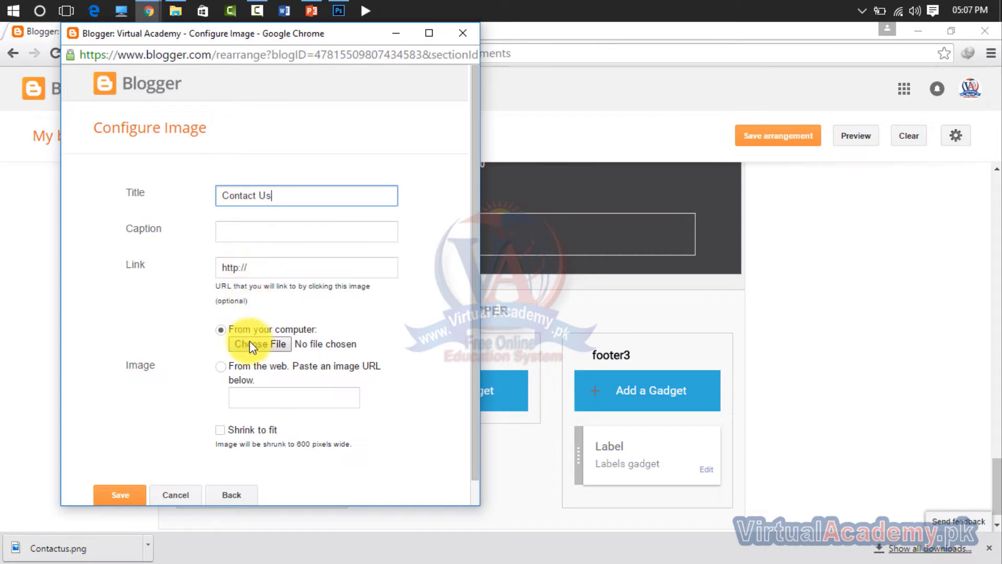
click(258, 268)
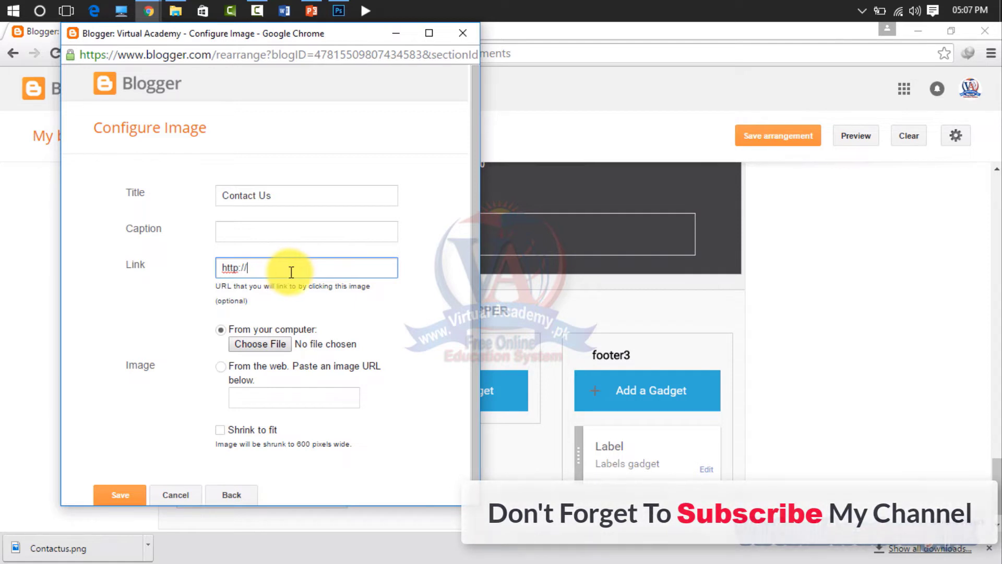
text(www.virtualacademy)
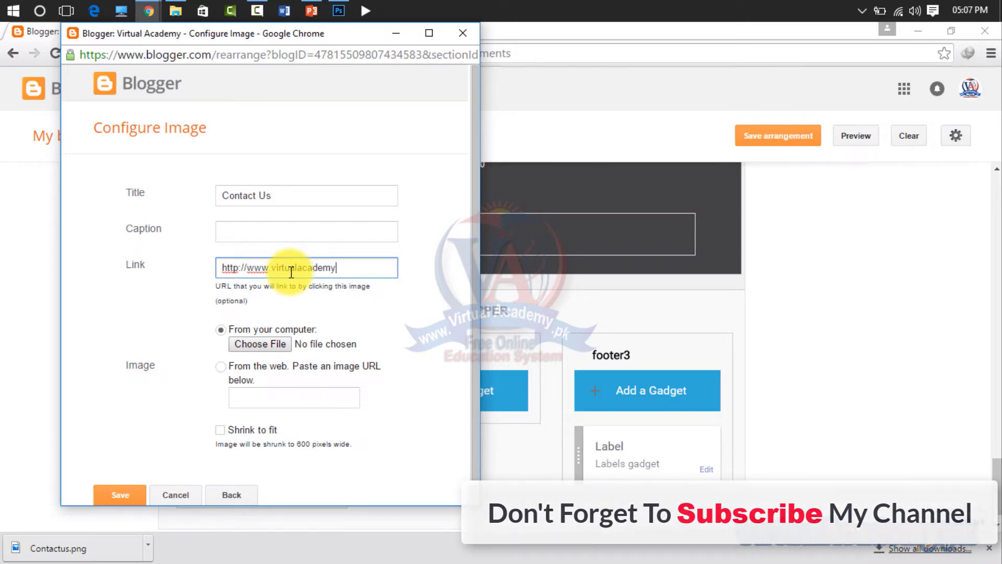
text(.pk)
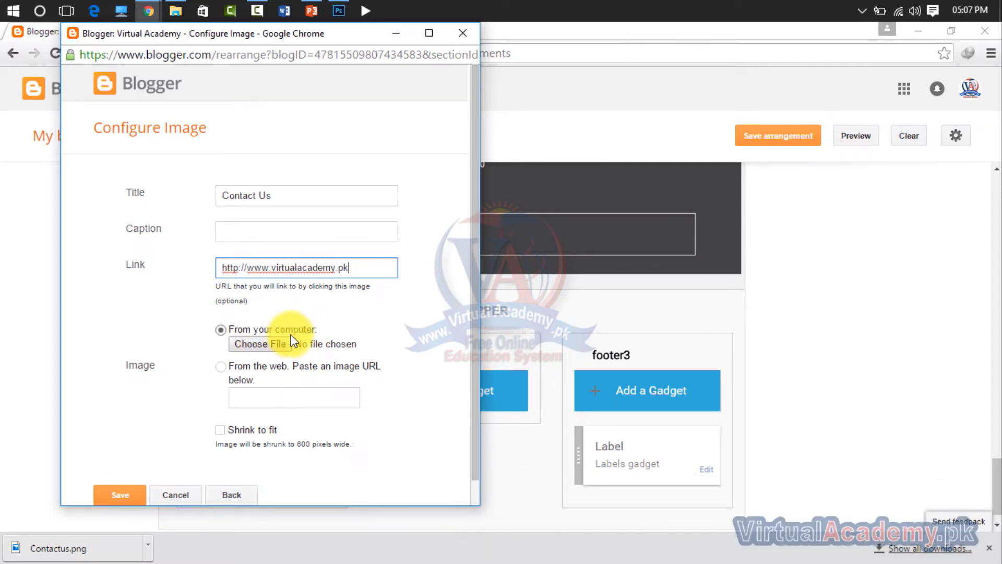
click(247, 369)
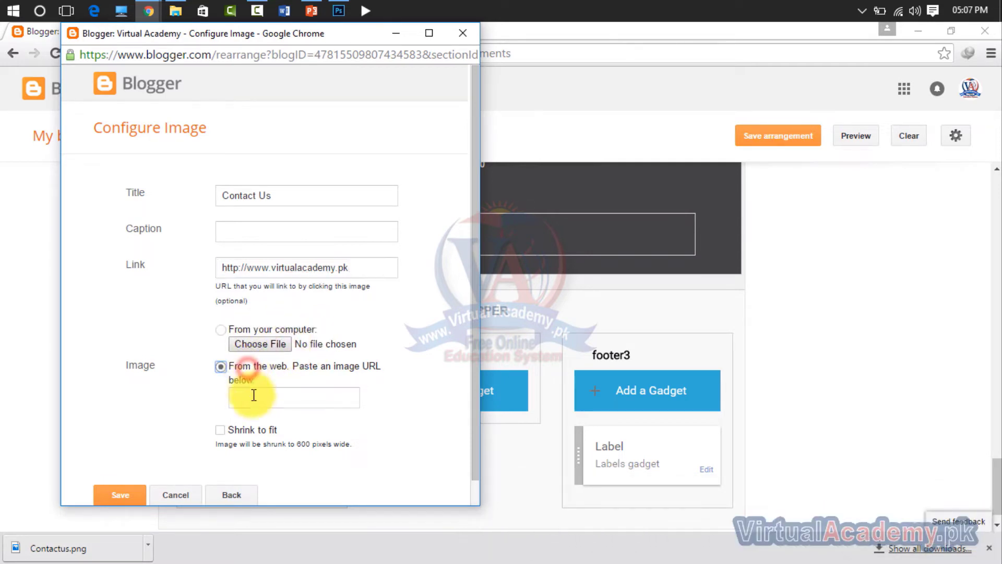
click(237, 340)
click(502, 370)
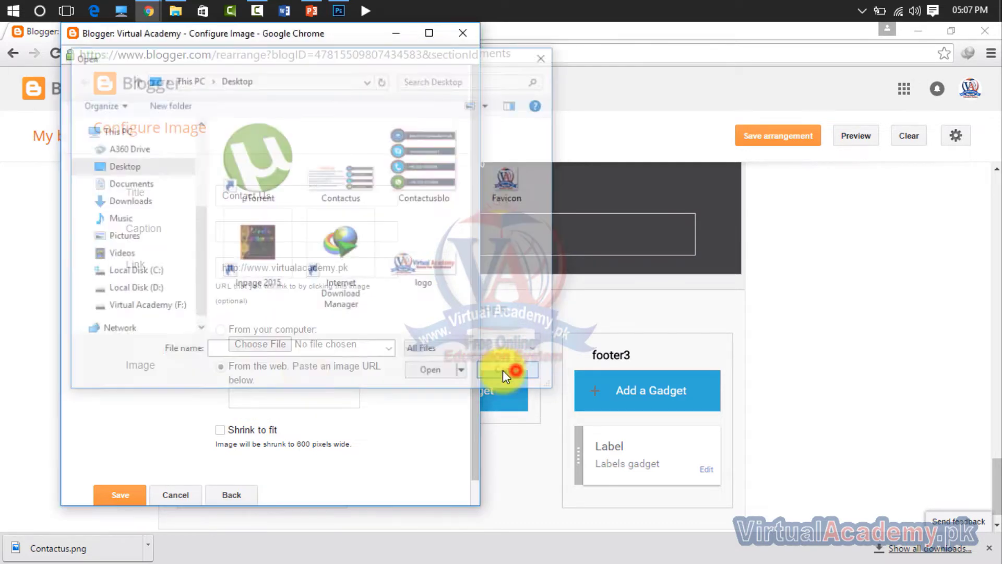
Step: Set the image source to the computer and select the Contactusblo file on the Desktop
click(281, 330)
click(275, 345)
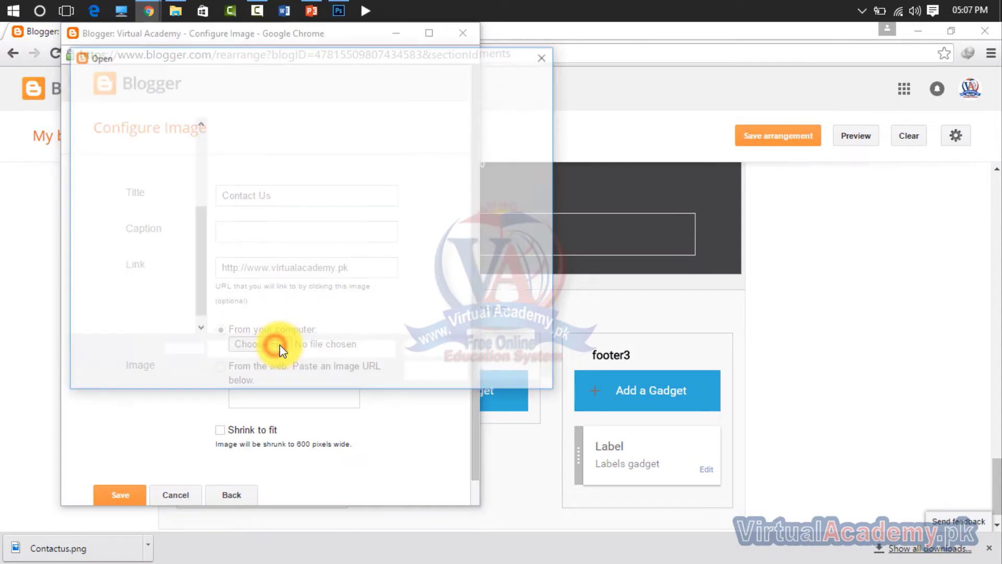
click(434, 187)
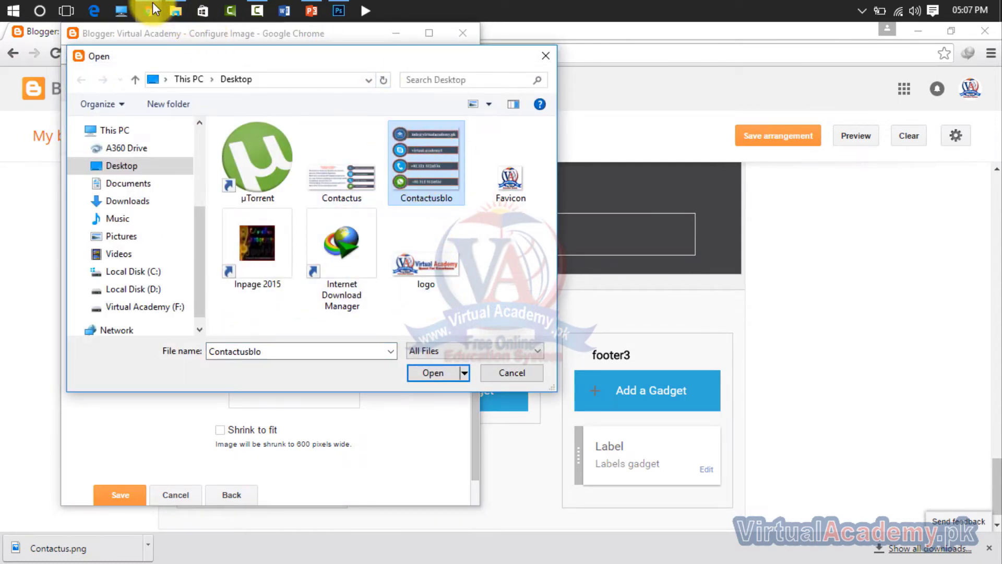
Step: Switch to Photoshop and check the pixel width and height of the contact image
click(341, 9)
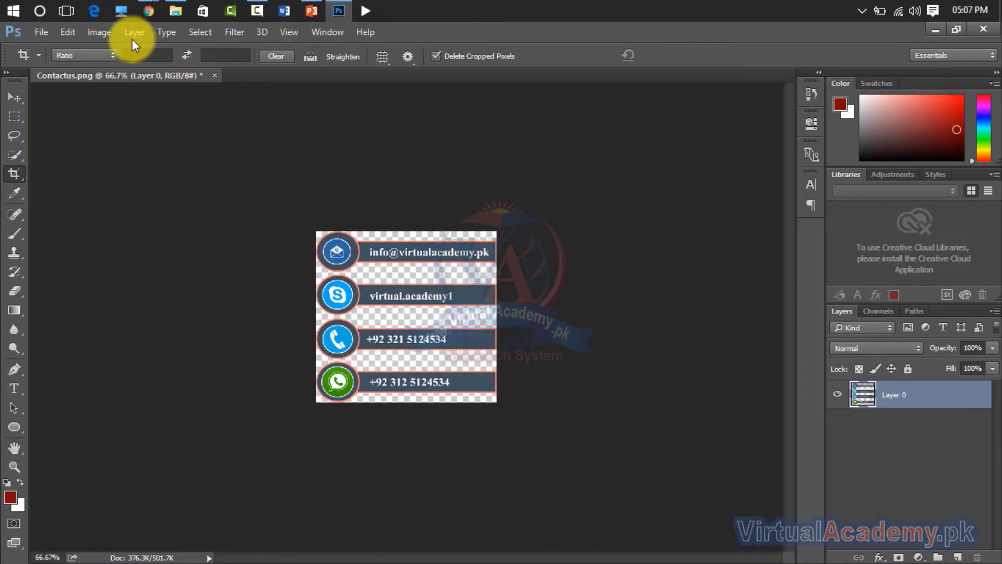
click(100, 35)
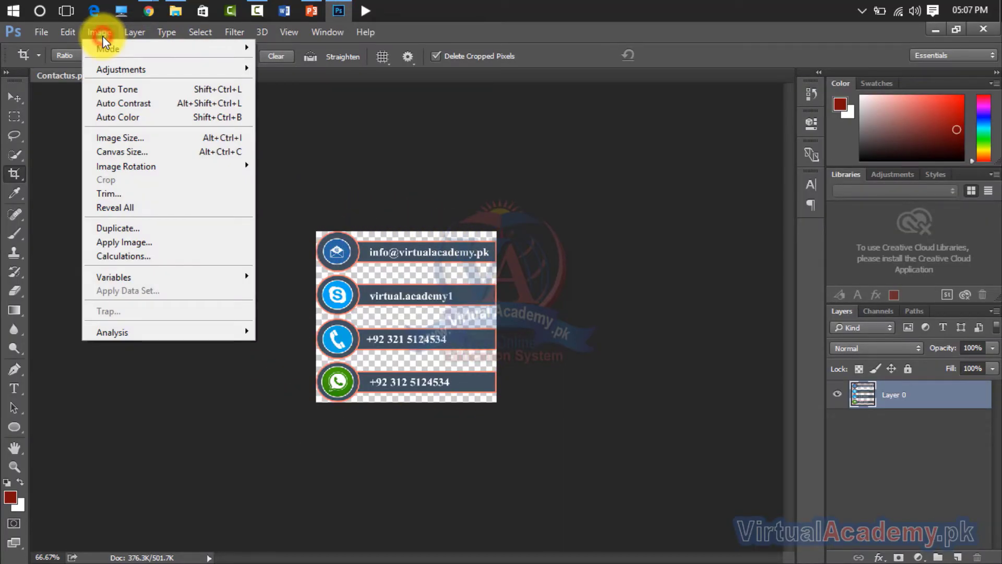
click(135, 137)
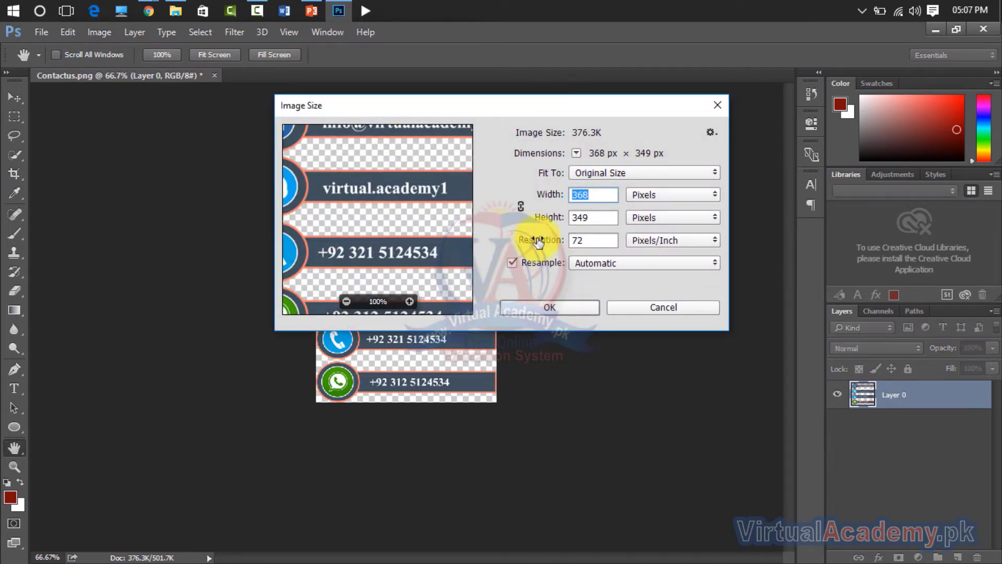
click(598, 216)
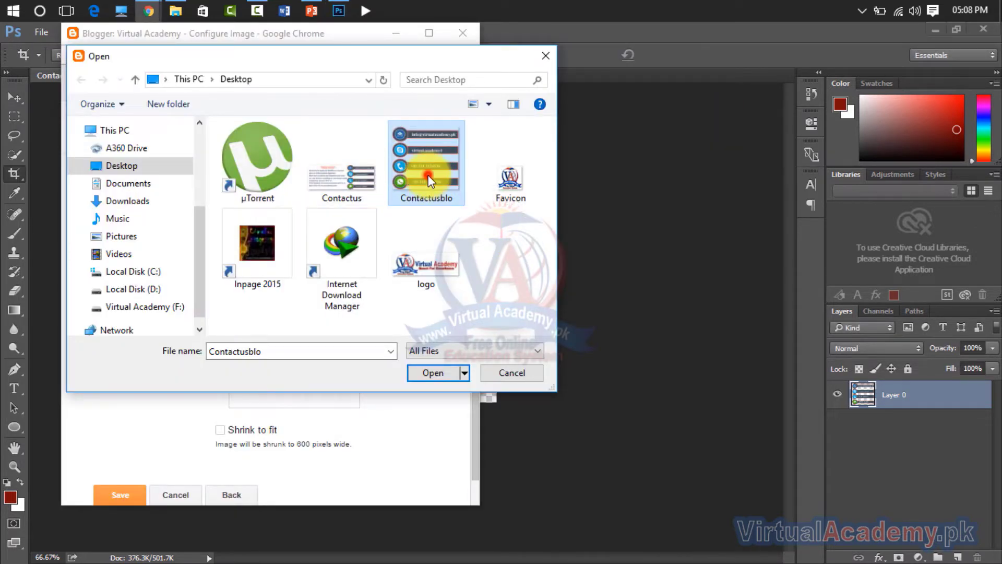
Step: Upload the Contactusblo image to the gadget with Shrink to fit enabled, and save the gadget
double_click(426, 177)
scroll(354, 360, down, 2)
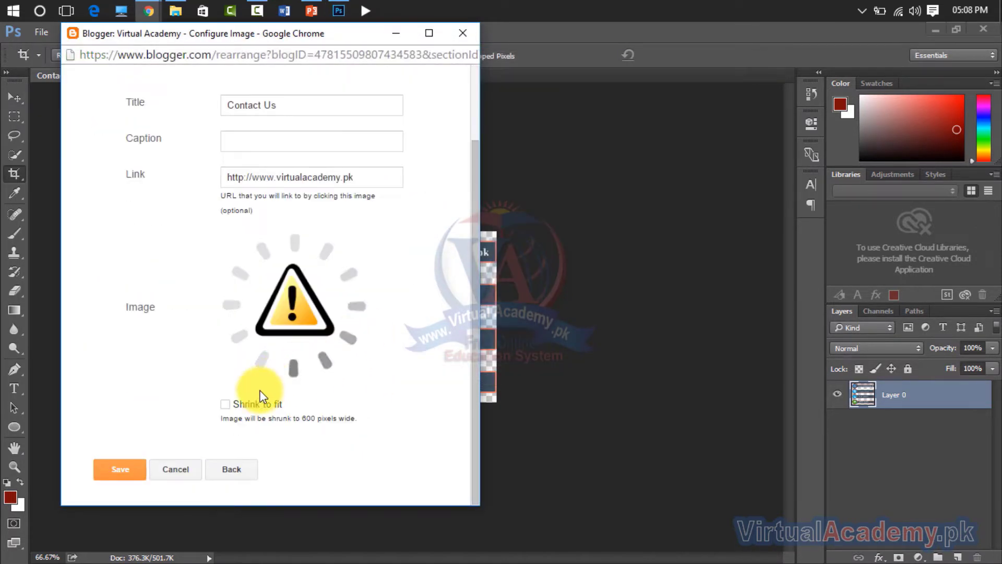
scroll(250, 410, down, 2)
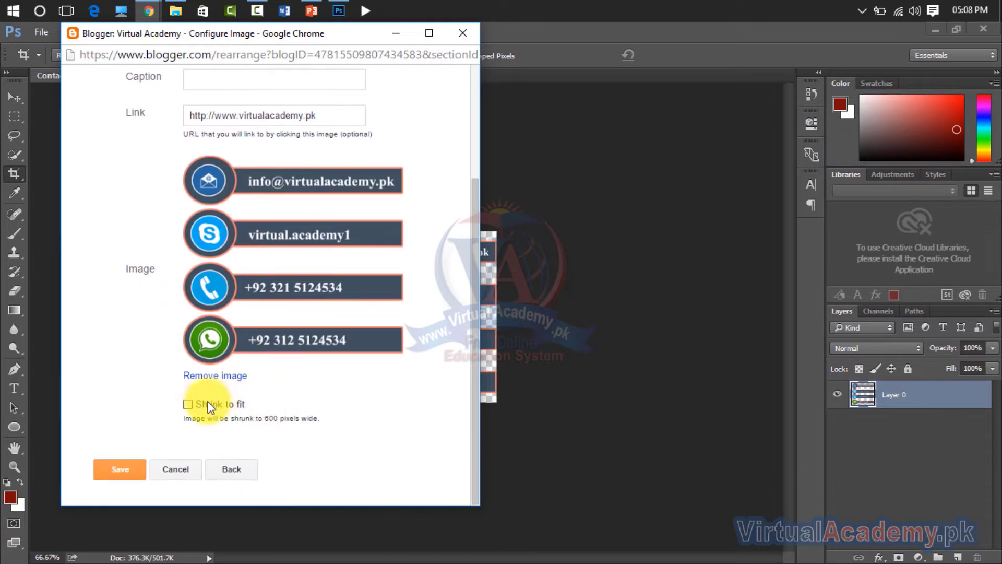
click(201, 403)
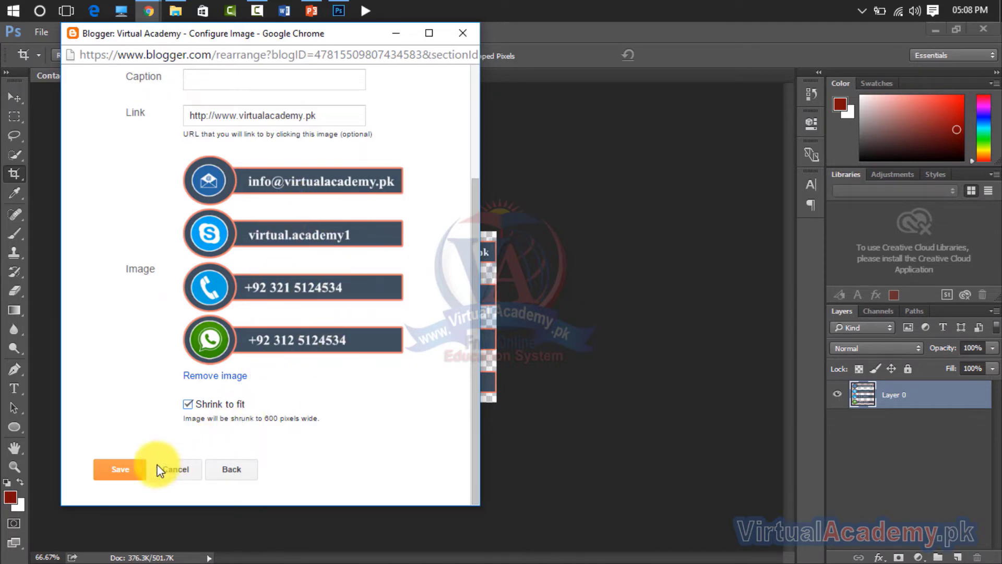
click(123, 472)
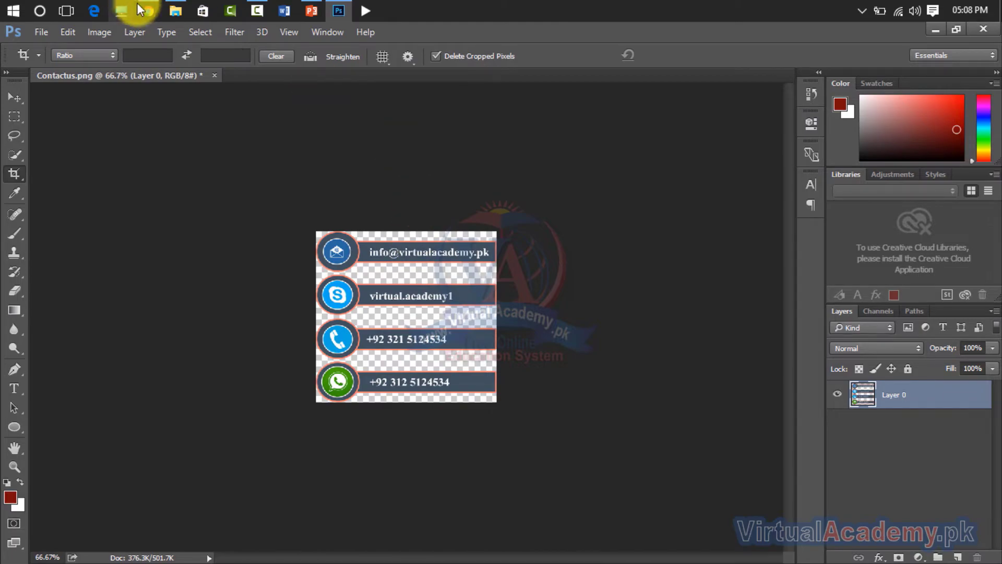
Step: Switch back to Chrome and view the live blog's footer to check the Contact Us image
click(149, 10)
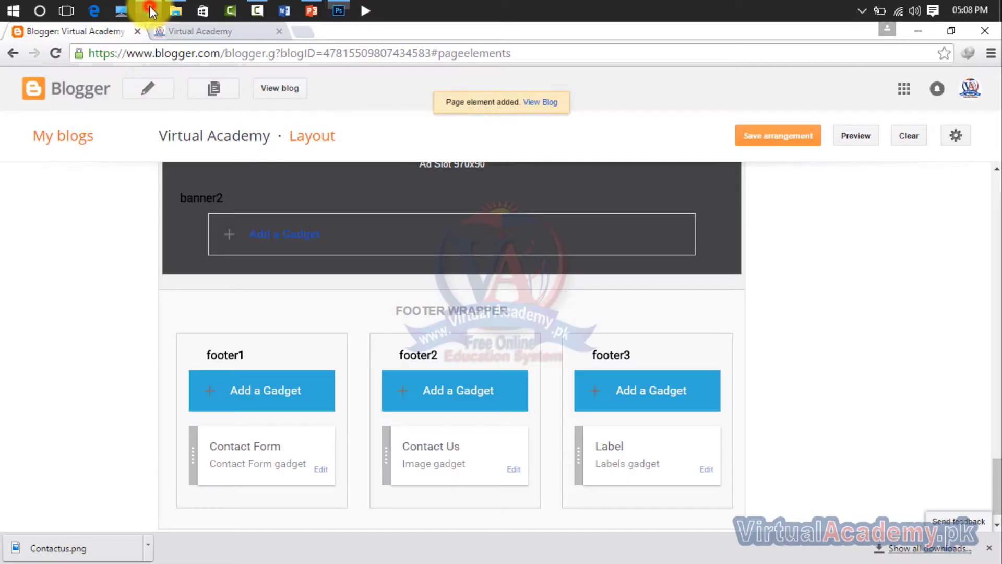
click(277, 90)
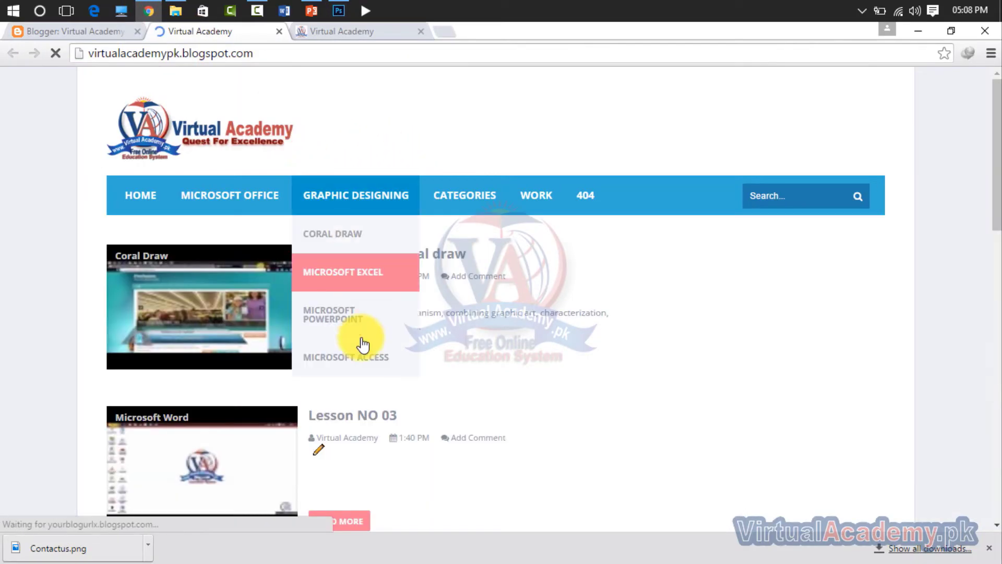
scroll(360, 345, down, 10)
scroll(361, 347, down, 10)
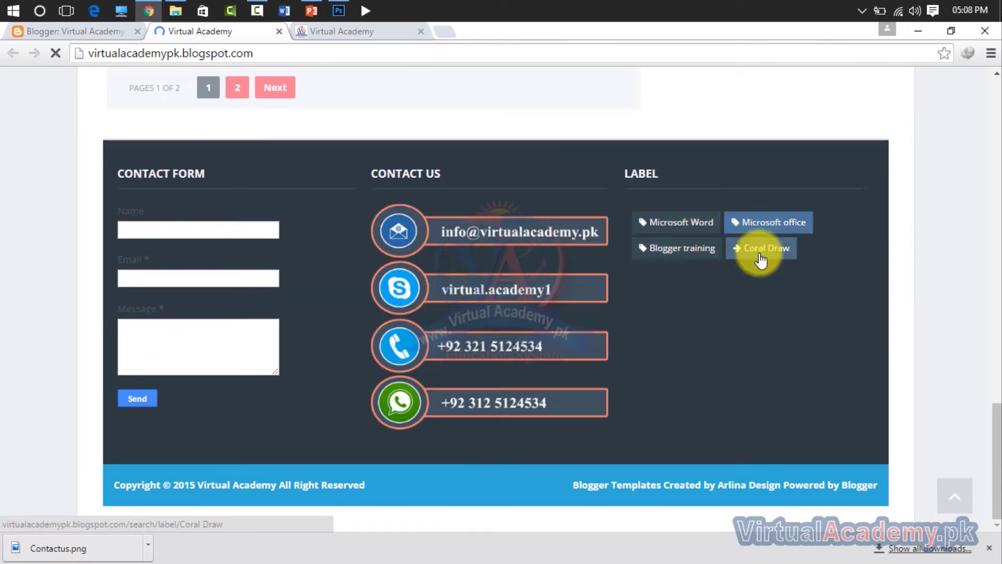
Step: Examine the title, sorting and display settings of the Label gadget in footer3, and close them without changes
click(117, 30)
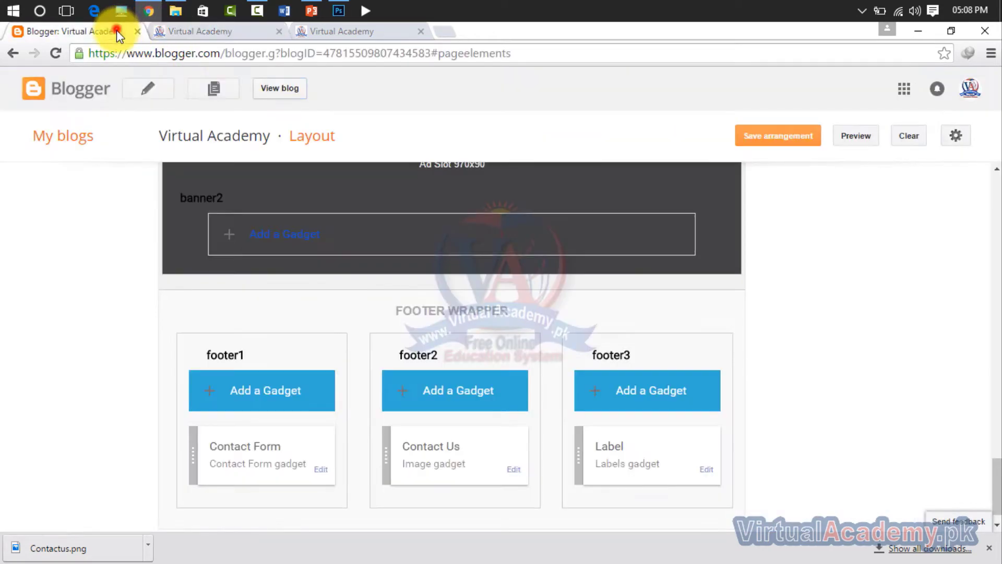
scroll(530, 425, down, 1)
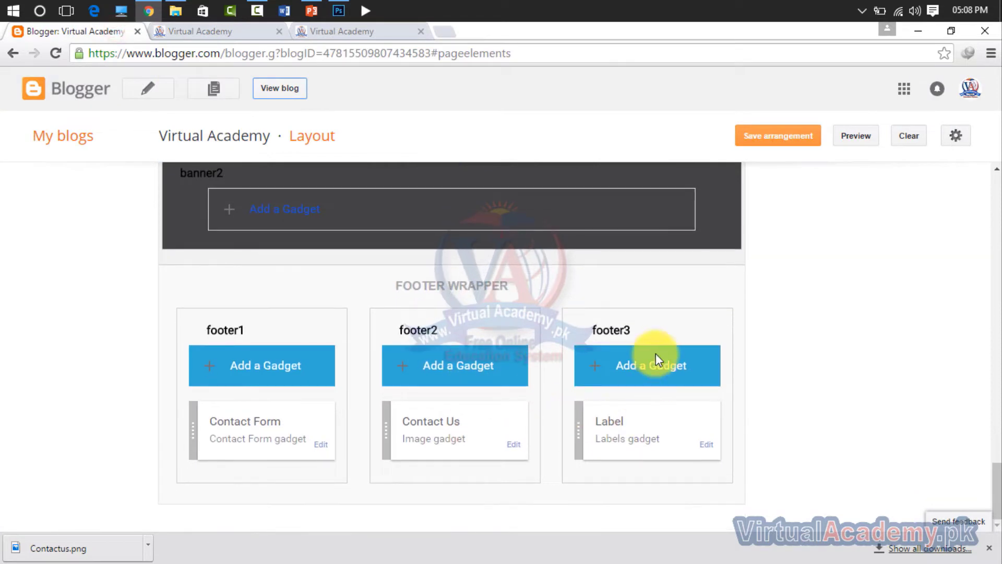
click(710, 448)
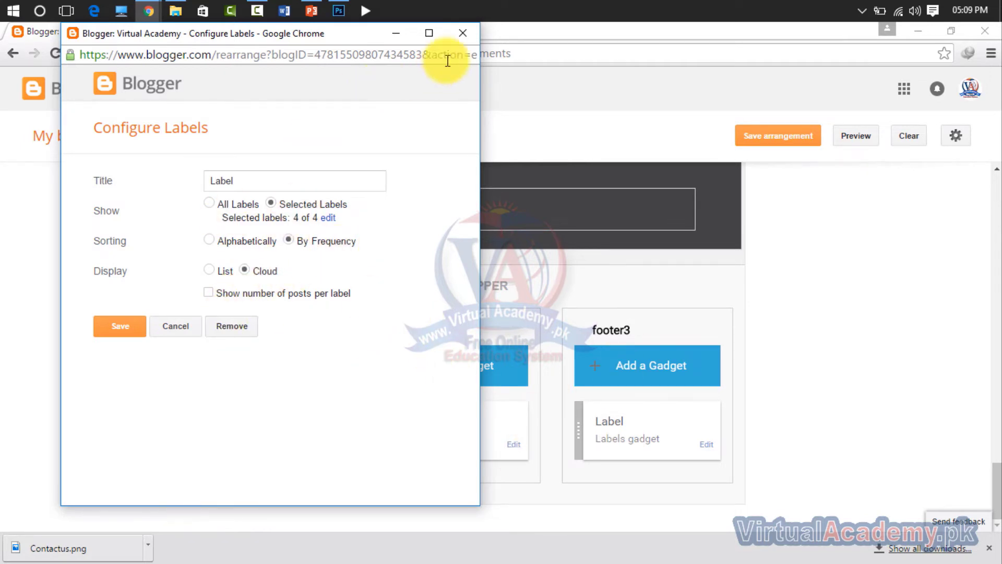
click(461, 35)
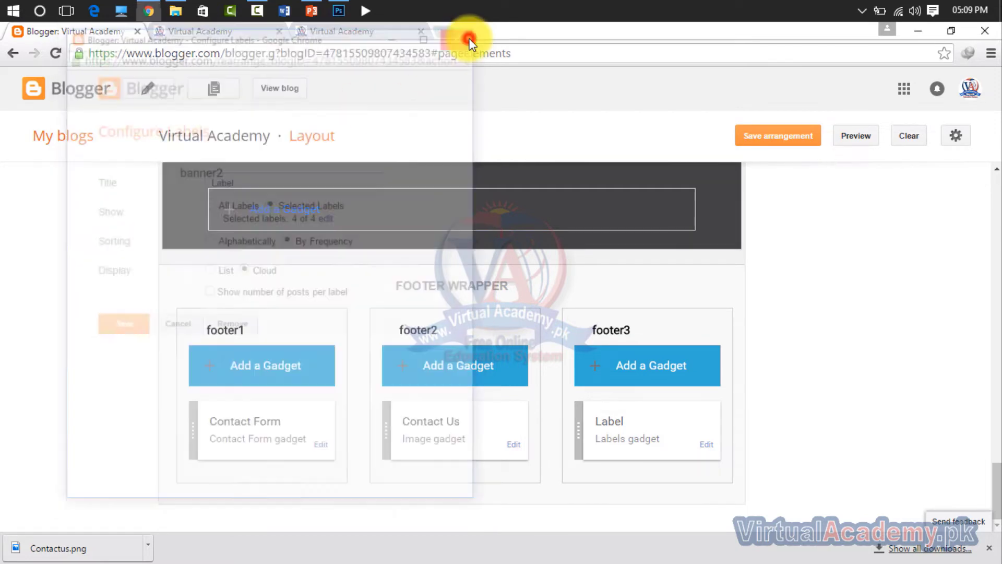
Step: Inspect the Facebook icon's HTML in the live blog's sidebar to find its title text, and close the inspector
scroll(773, 419, up, 10)
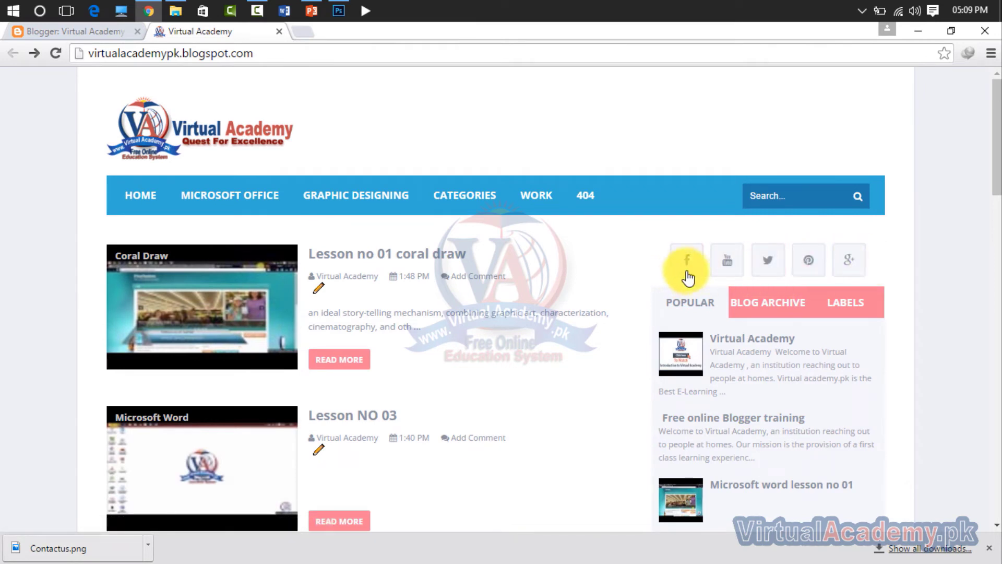
right_click(619, 268)
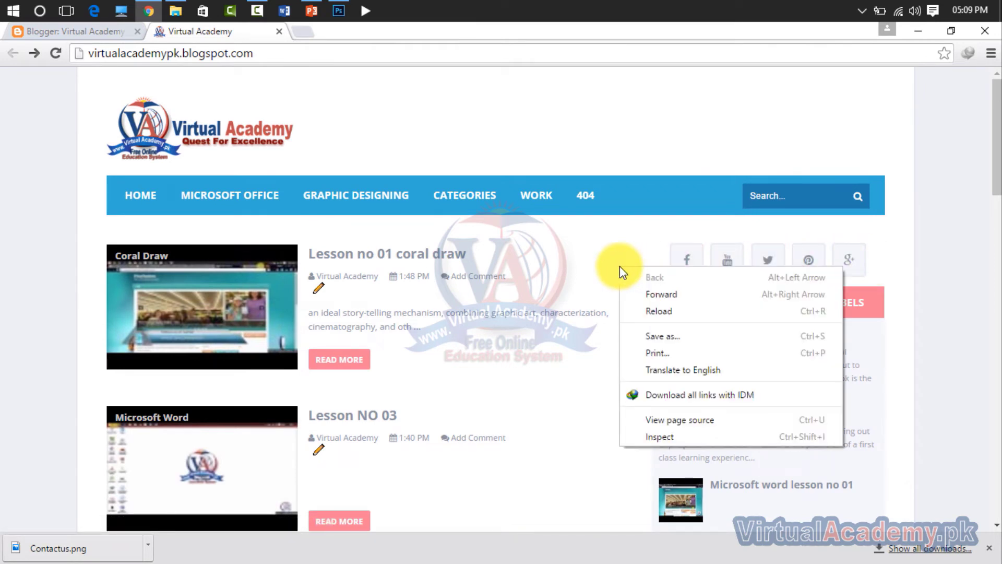
click(658, 431)
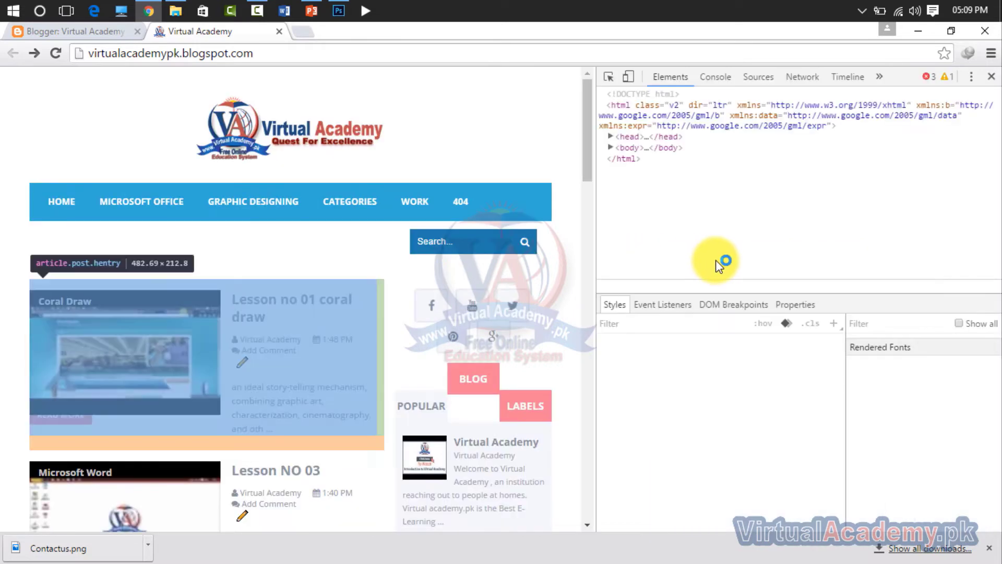
click(608, 78)
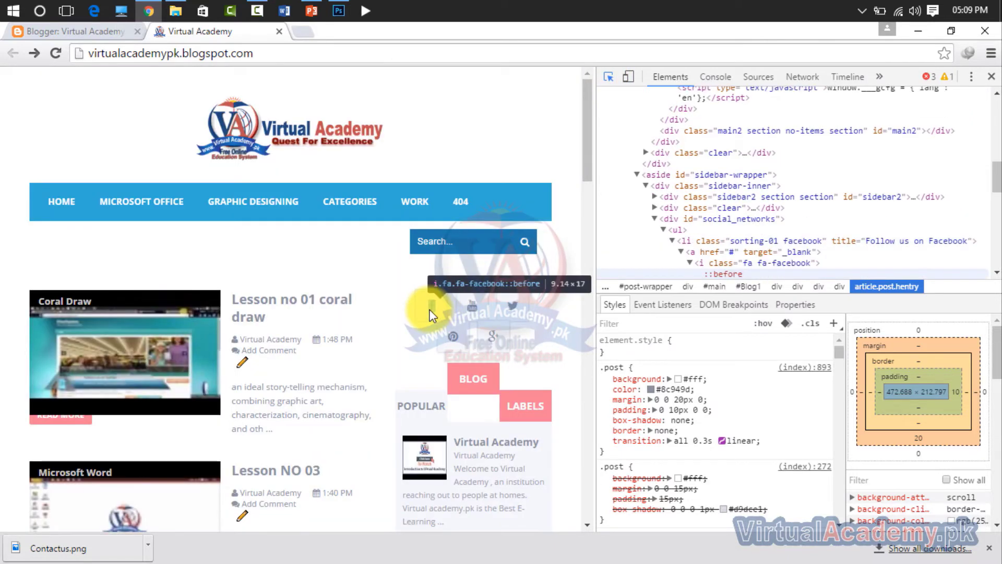
click(429, 313)
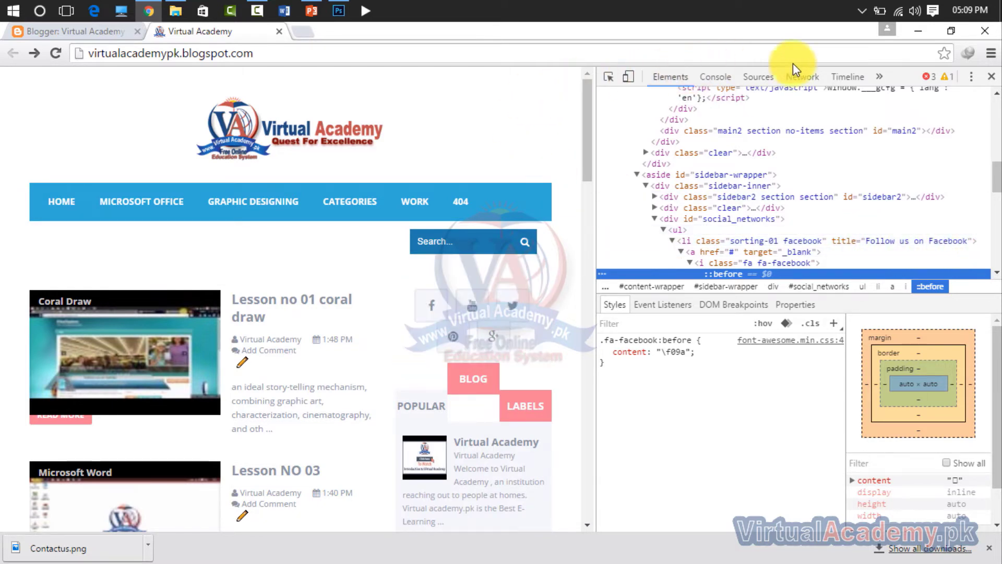
click(990, 77)
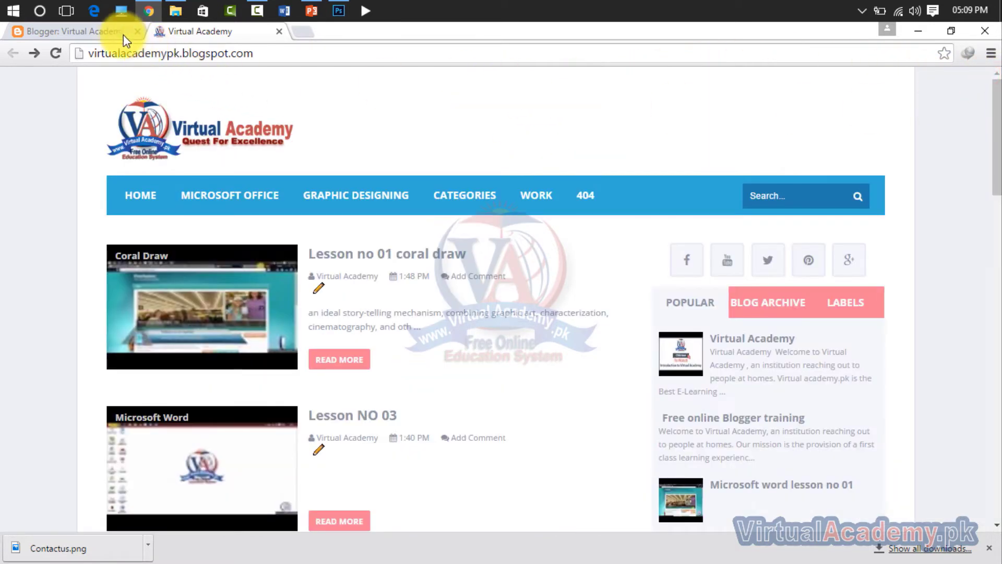
Step: Return to the Blogger dashboard, open the template's HTML for editing, and search the code for "follow us on facebook"
click(123, 32)
click(352, 453)
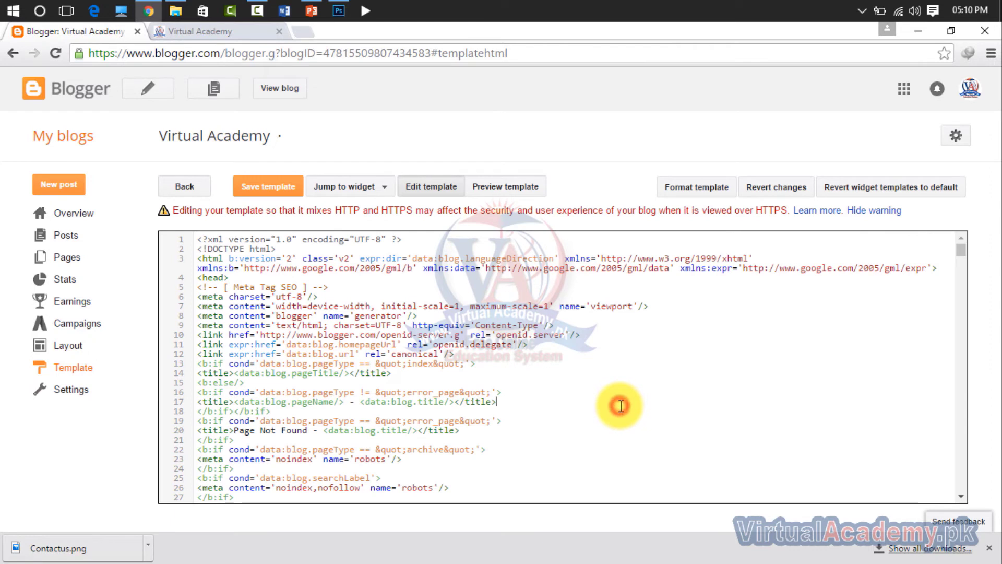
key(ctrl+f)
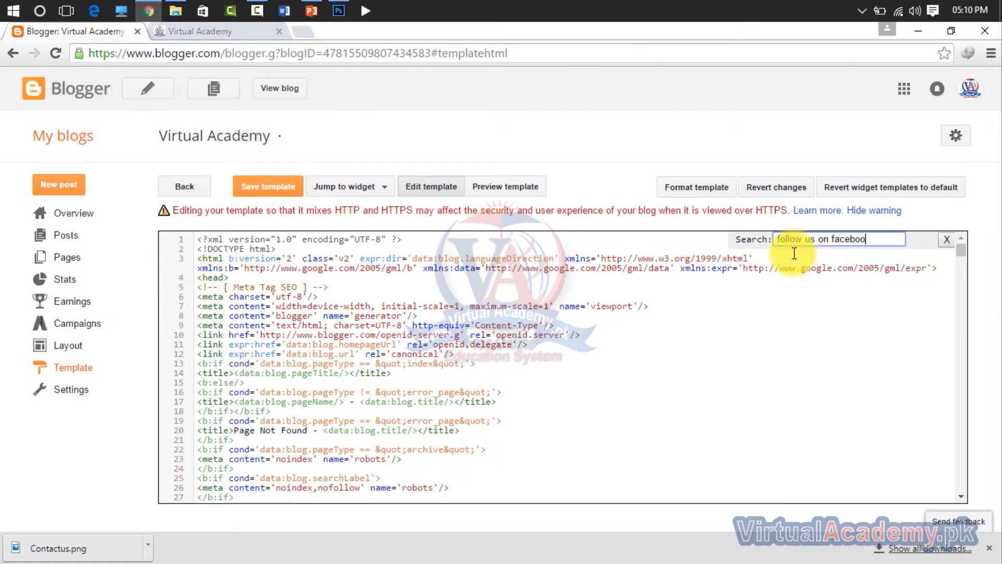
key(Return)
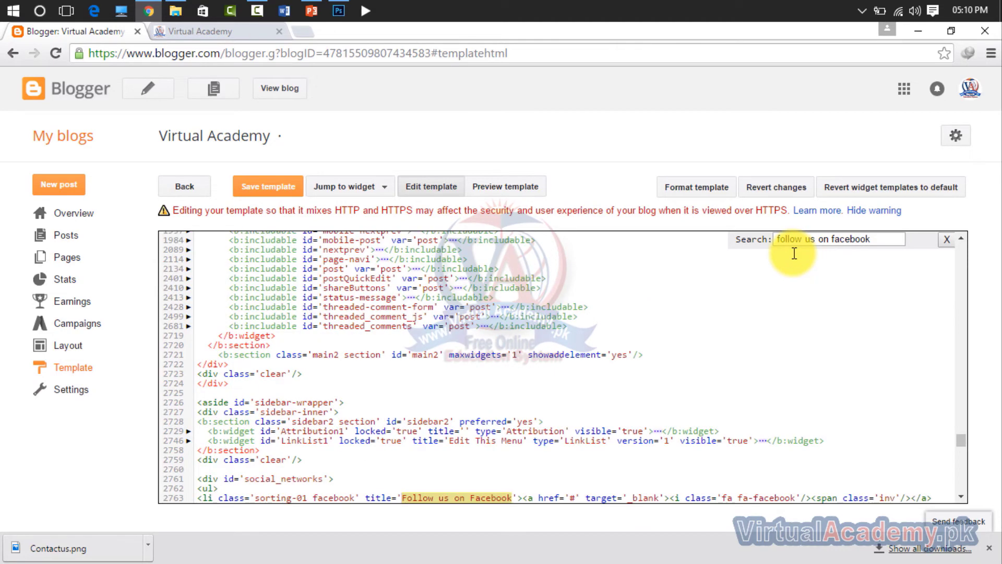
scroll(704, 452, down, 3)
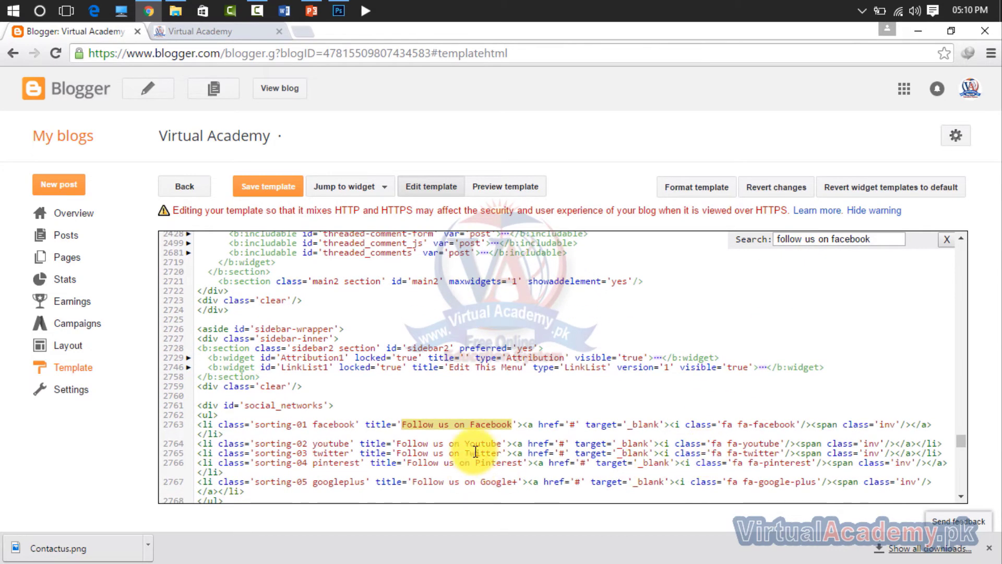
Step: Load facebook.com/joinvaofficial in the live blog's tab and copy the page's full address
double_click(572, 424)
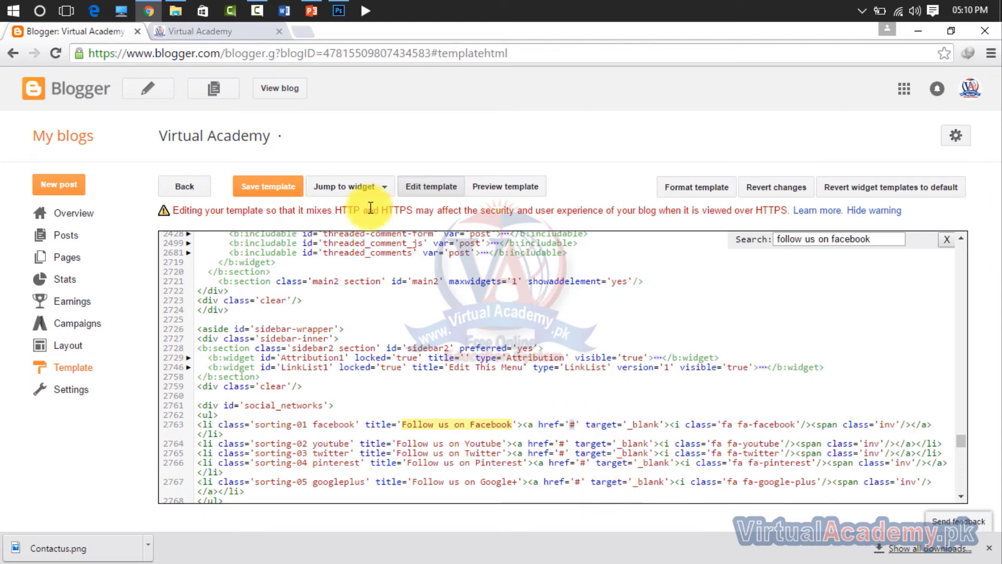
click(253, 31)
click(288, 52)
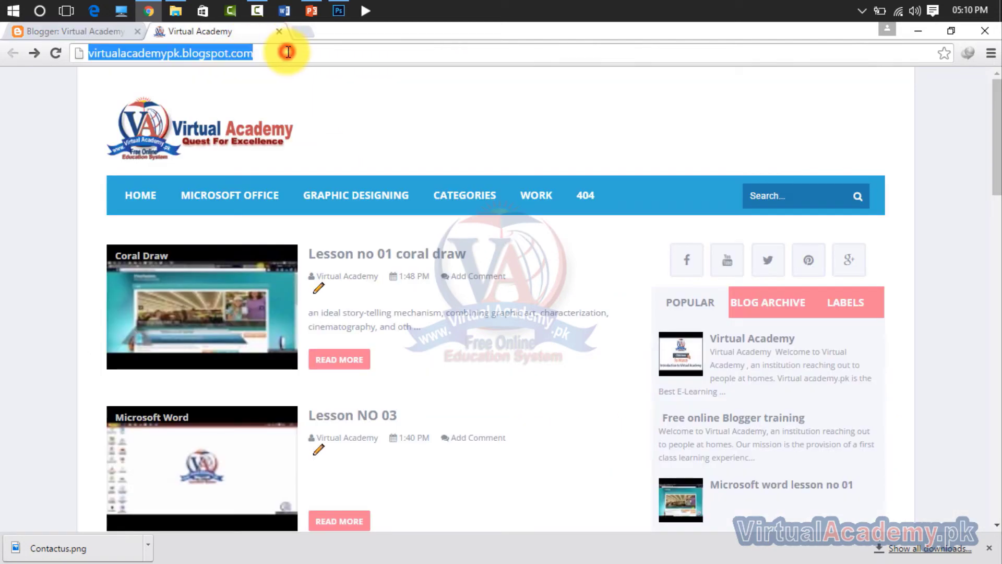
text(facebook.com/joinvaofficial)
key(Return)
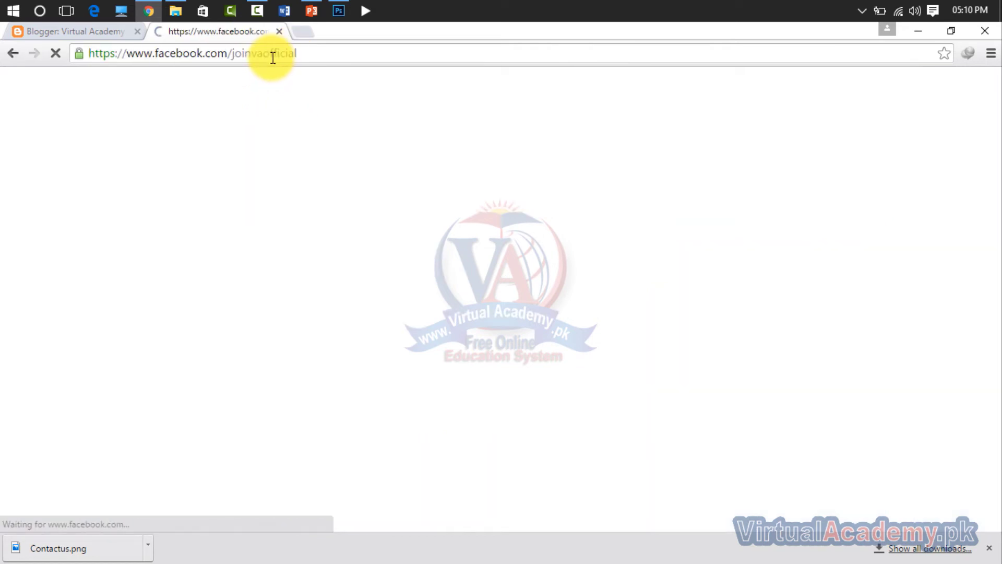
click(287, 56)
key(ctrl+c)
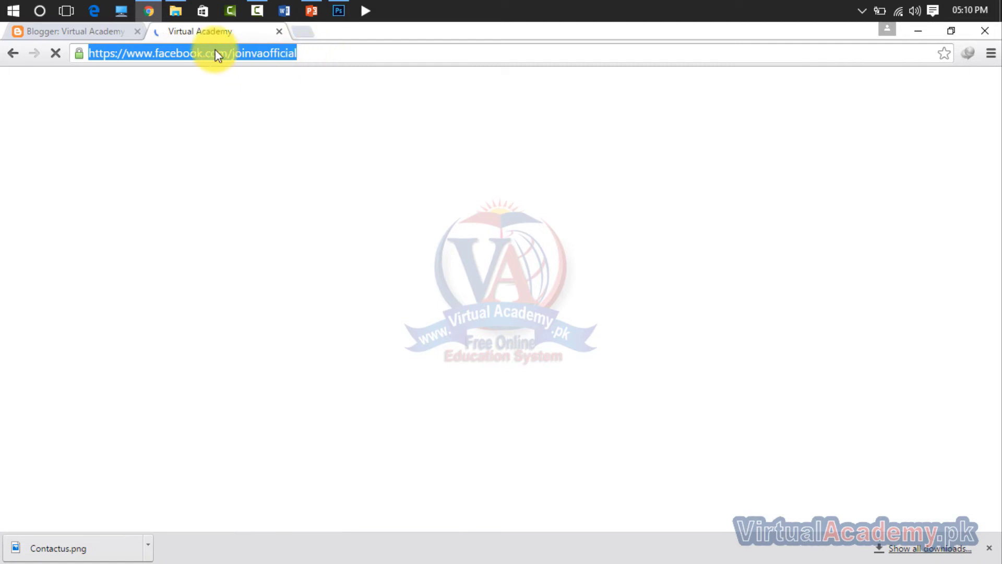
click(79, 31)
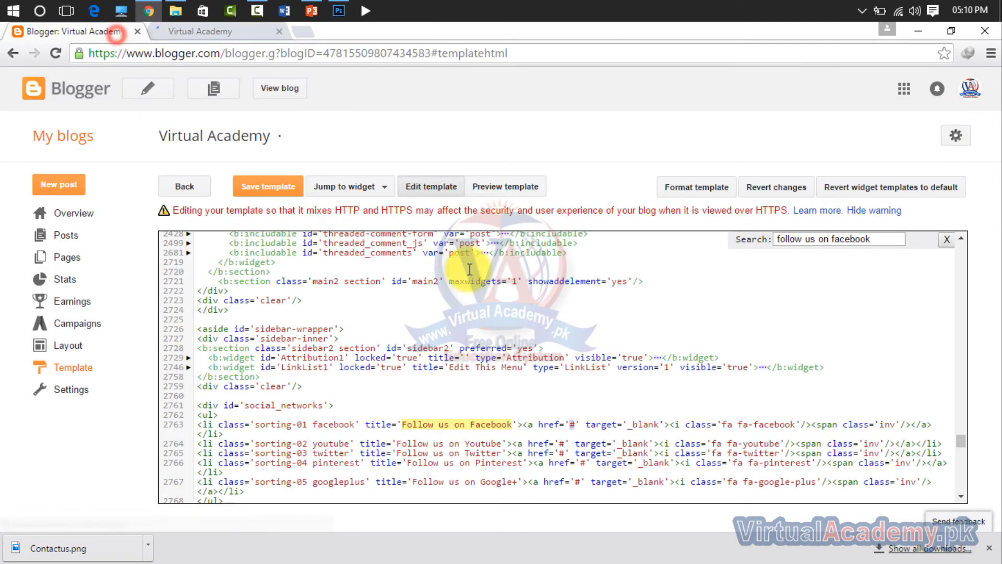
double_click(571, 424)
key(ctrl+v)
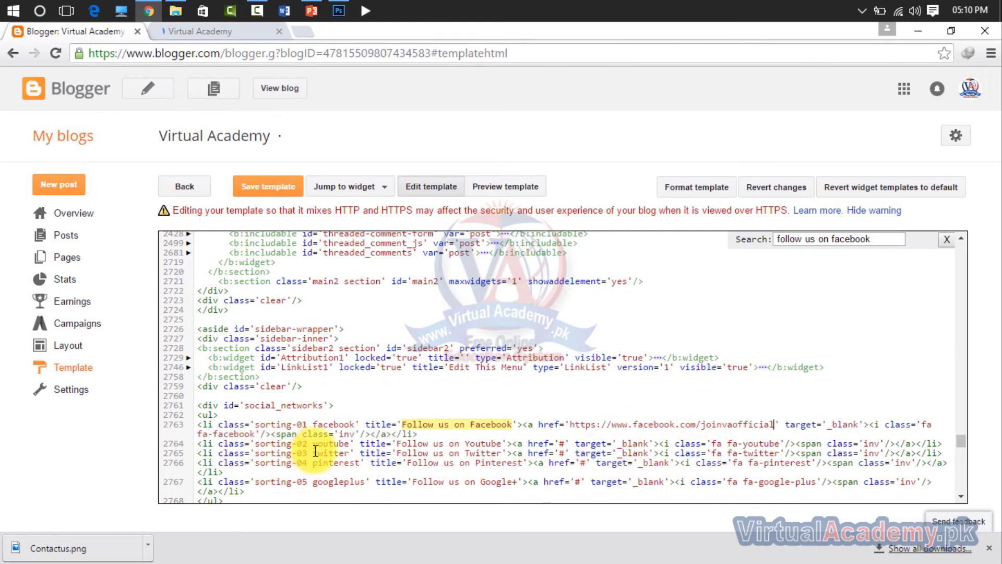
click(245, 35)
click(301, 32)
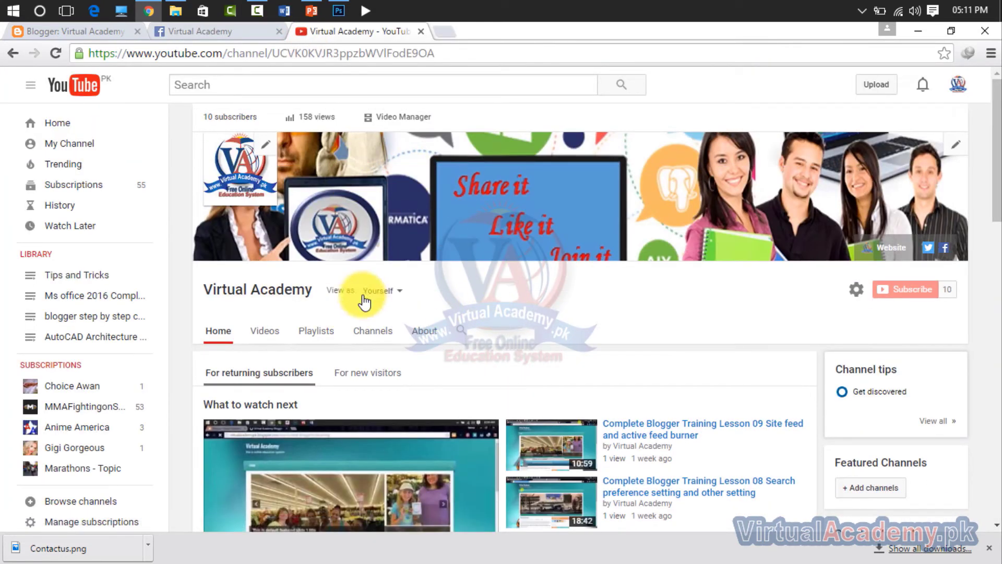
click(442, 55)
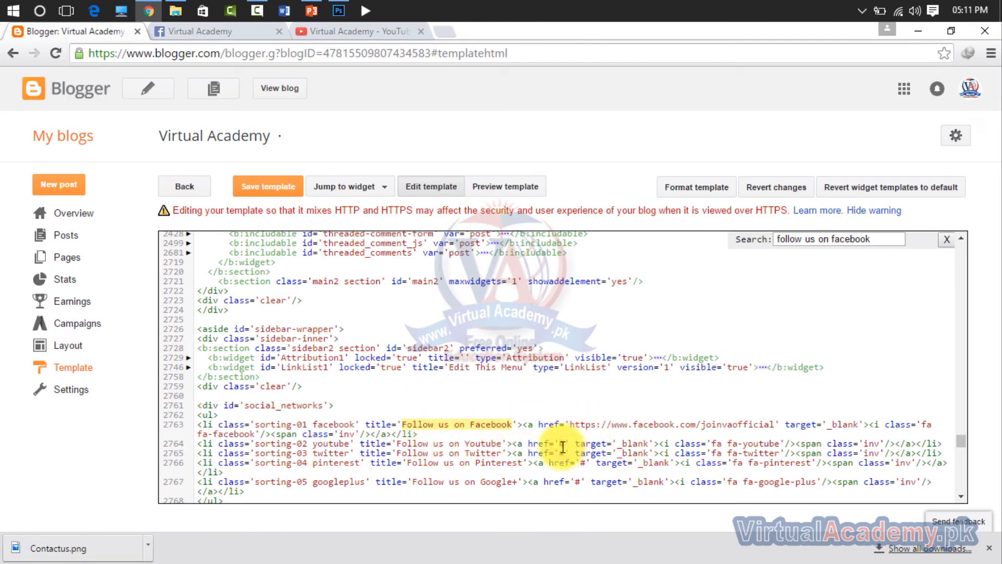
text(https://www.youtube.com/channel/UCVK0KVJR3ppzbWVlFodE9OA)
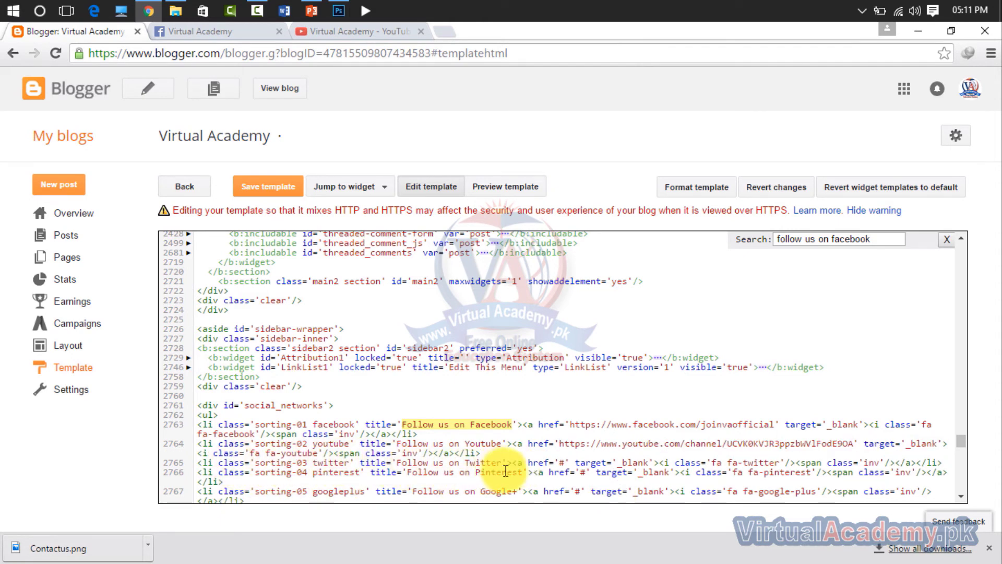
scroll(609, 461, down, 1)
scroll(610, 461, down, 3)
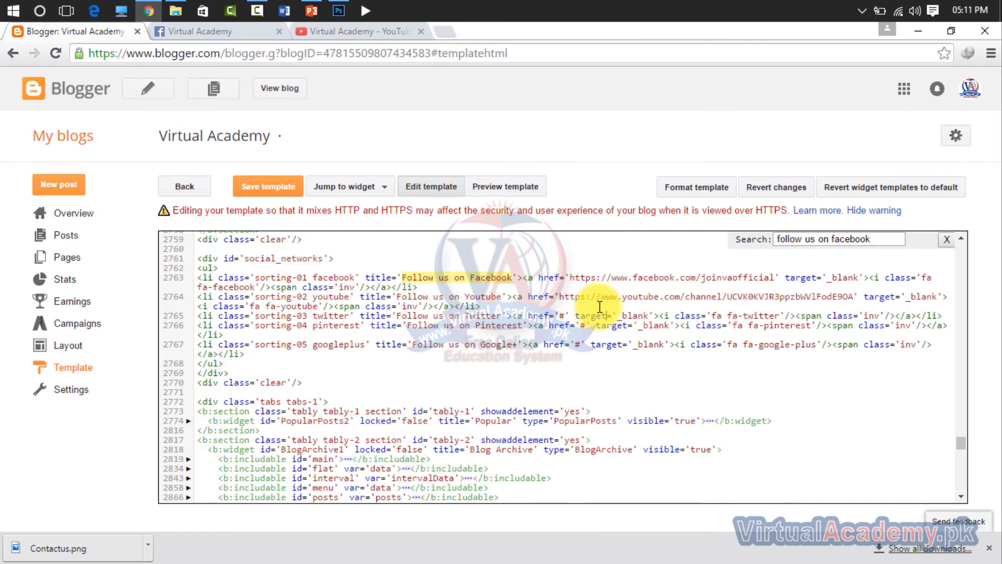
click(442, 33)
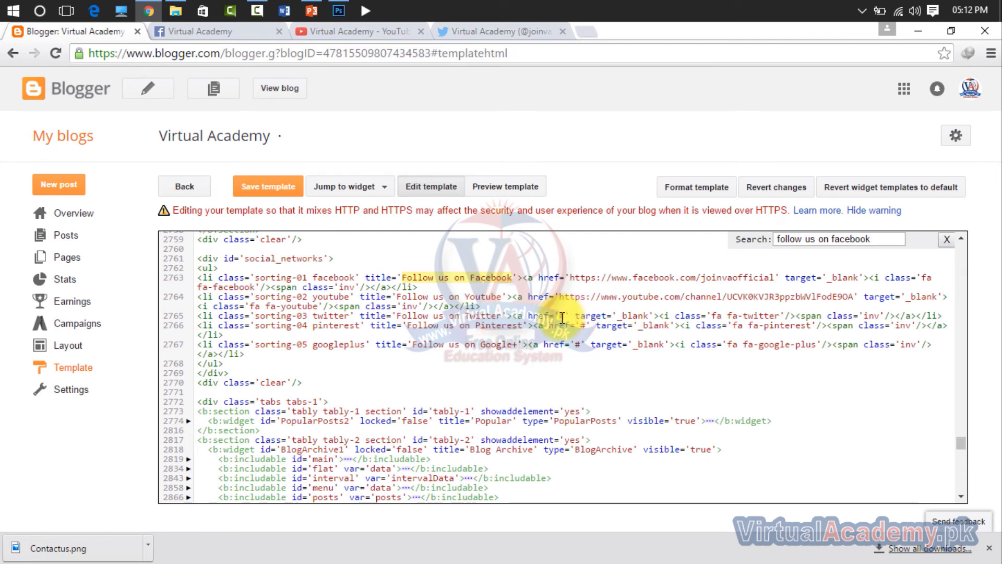
text(https://twitter.com/joinvaofficial)
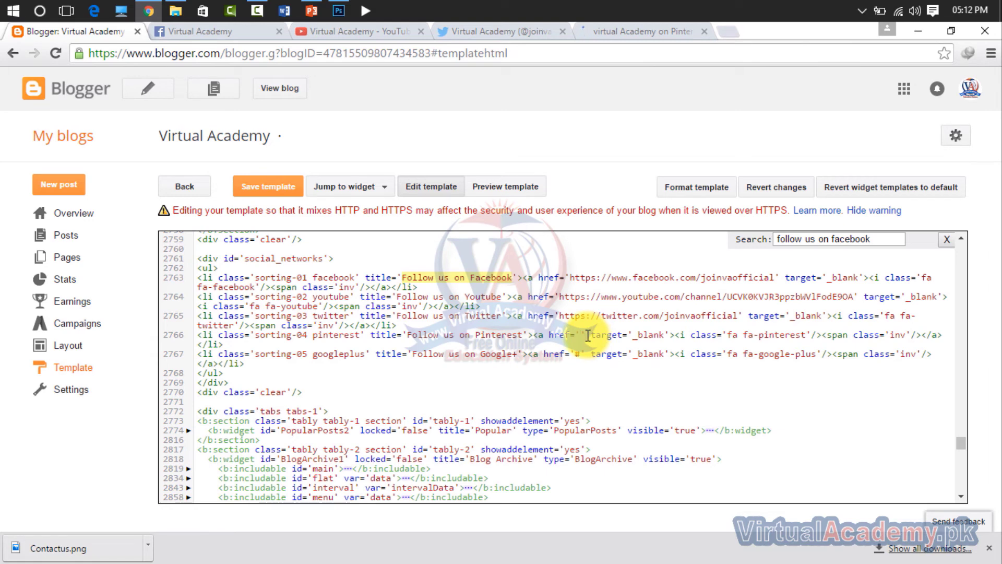
text(https://www.pinterest.com/joinvaofficial)
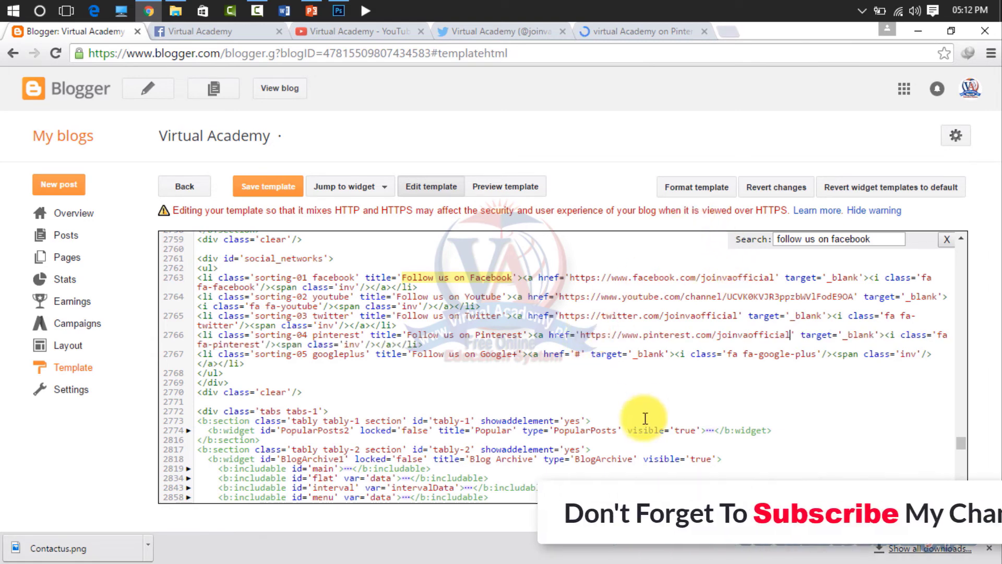
click(281, 194)
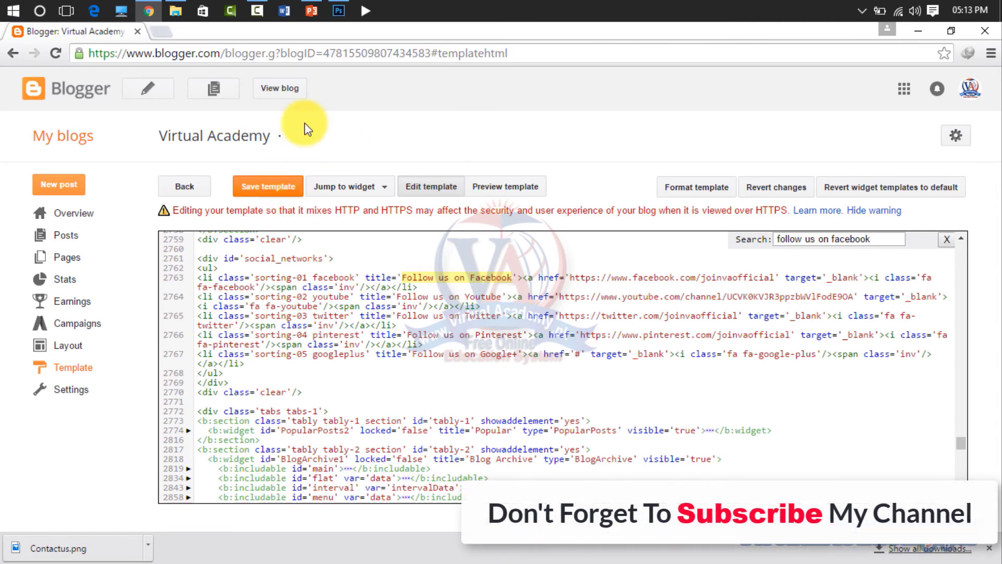
Step: View the live blog and test its Facebook and YouTube sidebar icons, closing each page they open
click(276, 89)
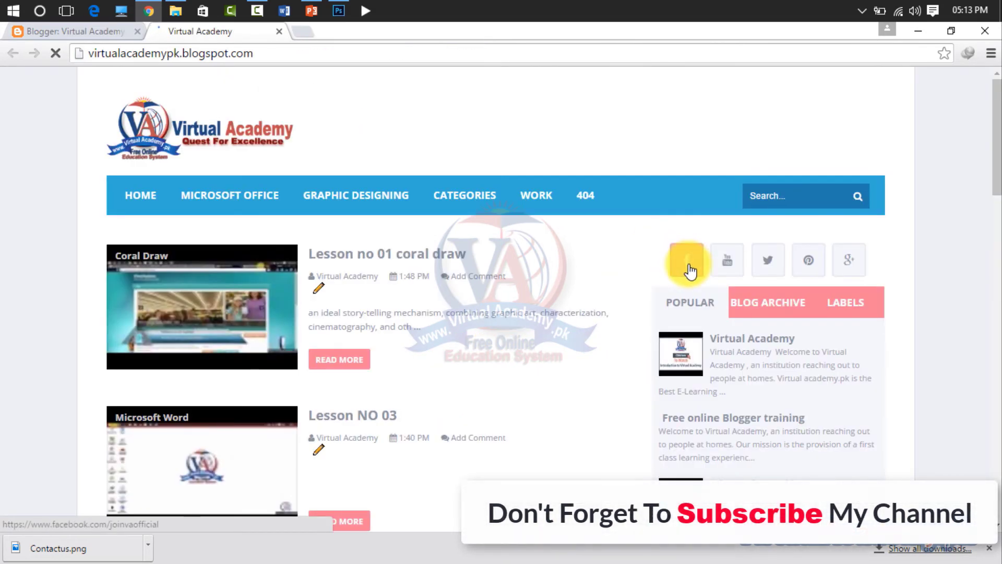
click(687, 261)
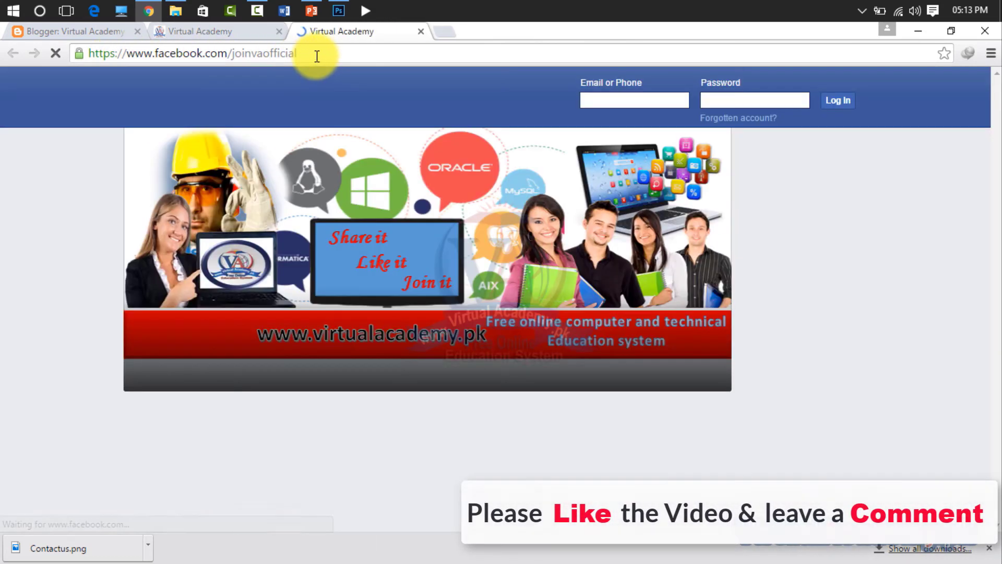
click(420, 32)
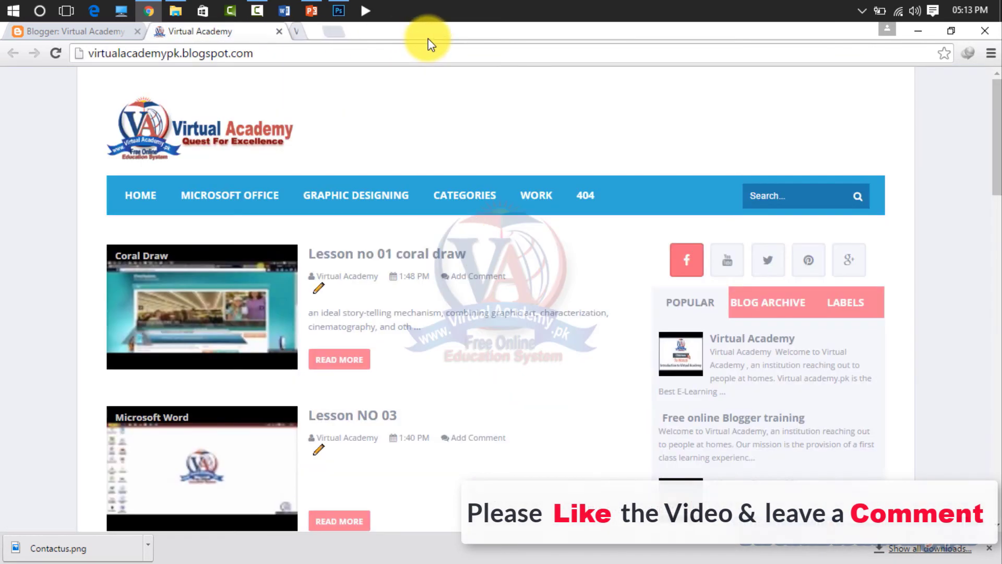
click(731, 263)
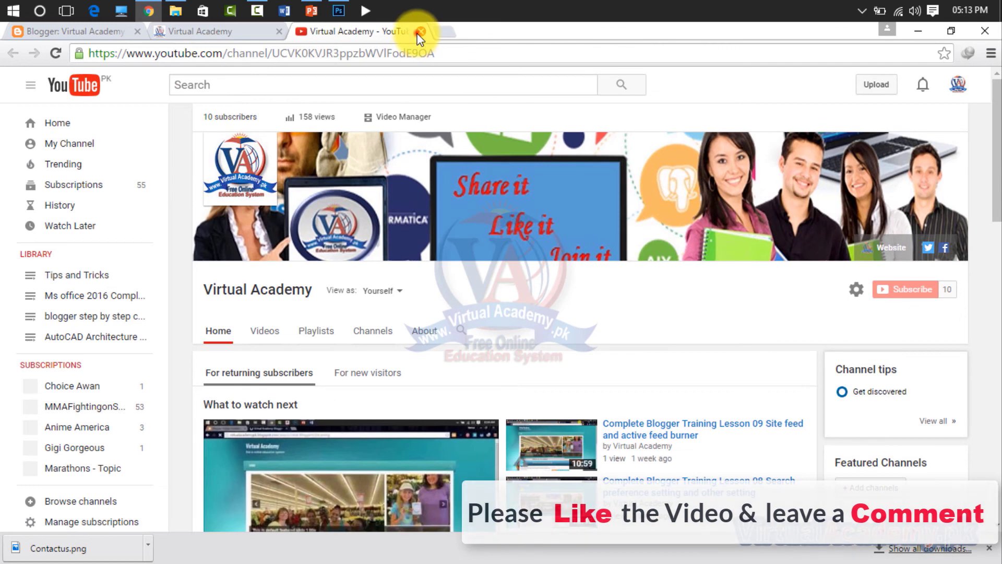
click(420, 32)
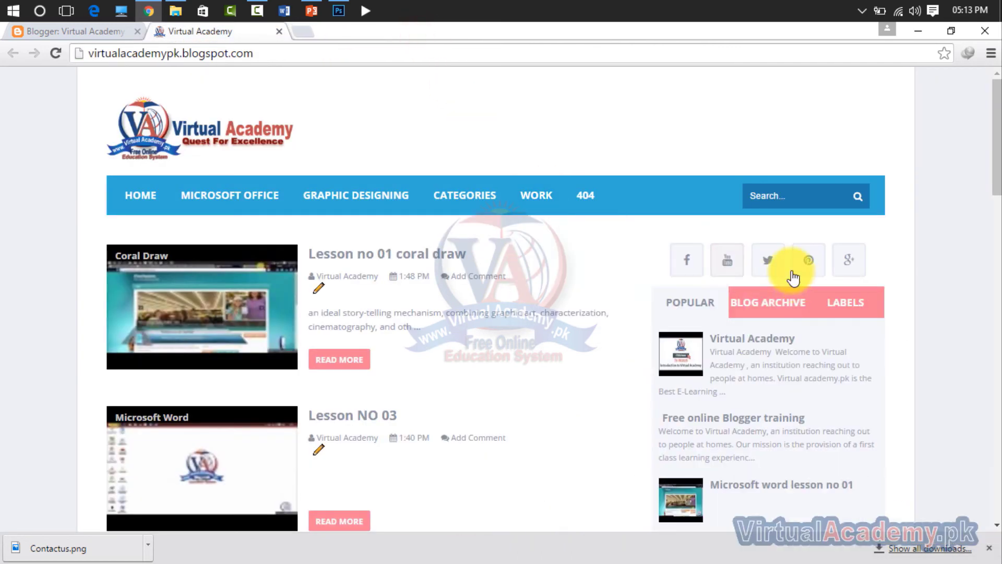
Step: Test the Twitter and Pinterest sidebar icons on the live blog, and close the extra tabs
click(773, 260)
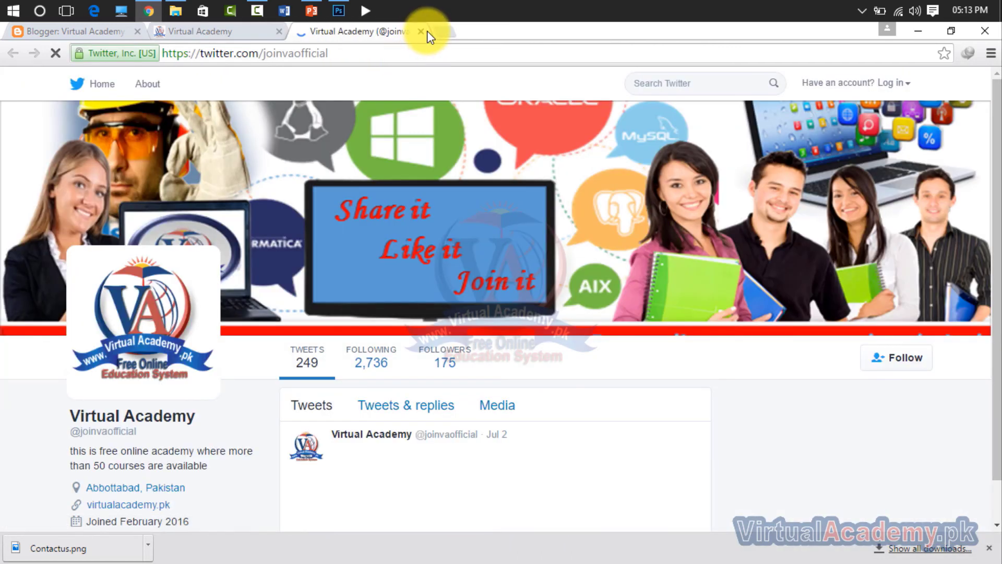
click(422, 31)
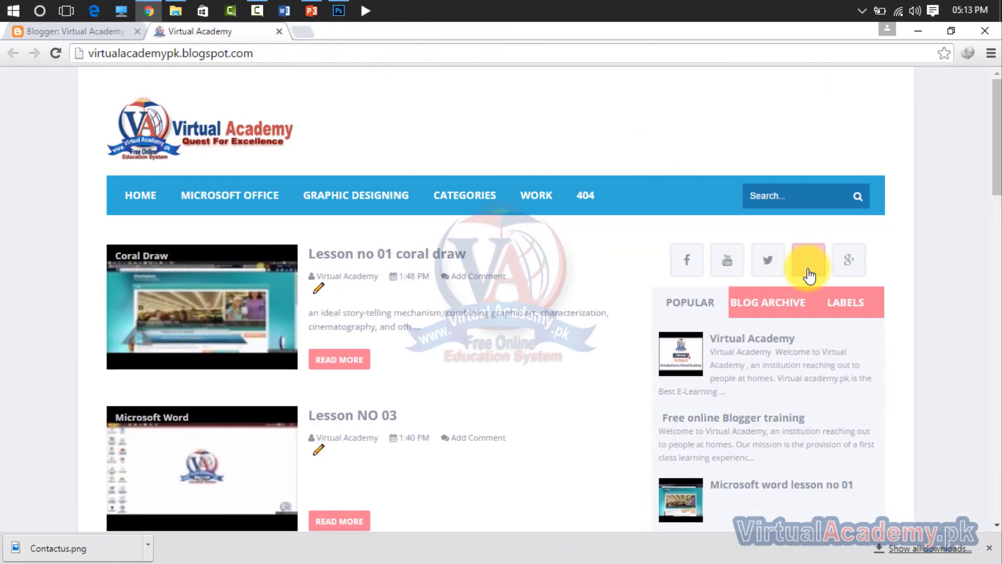
click(808, 260)
key(ctrl+w)
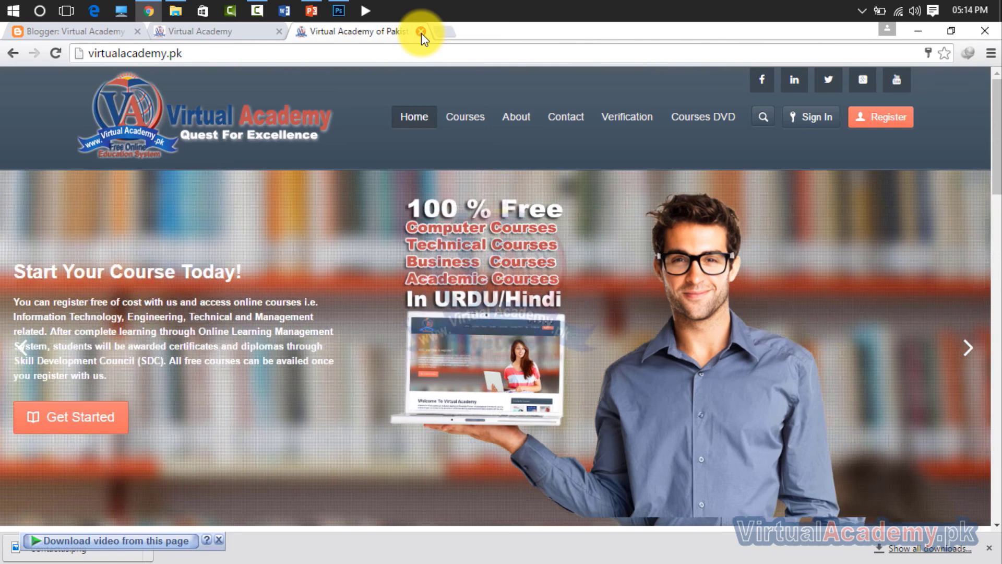
click(421, 33)
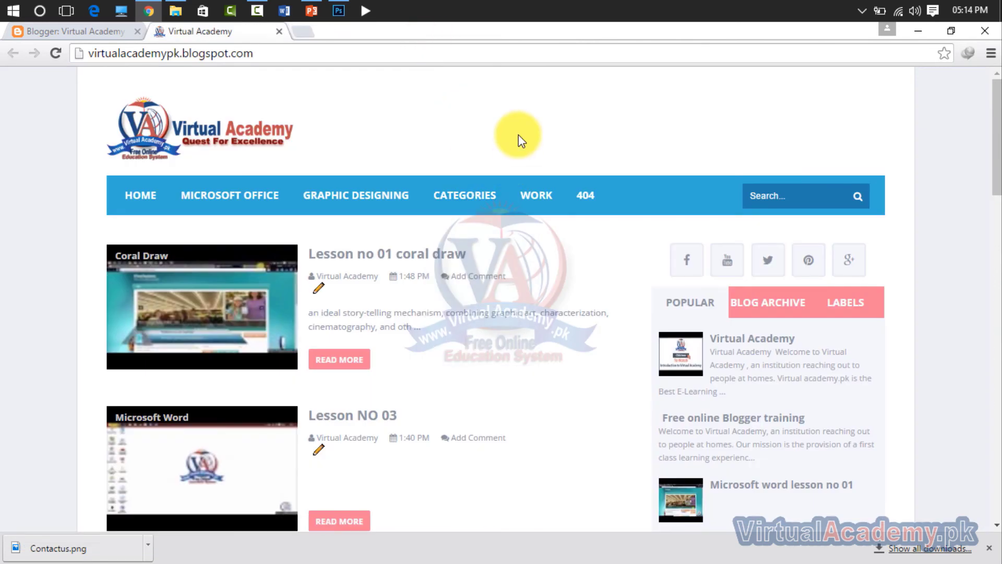